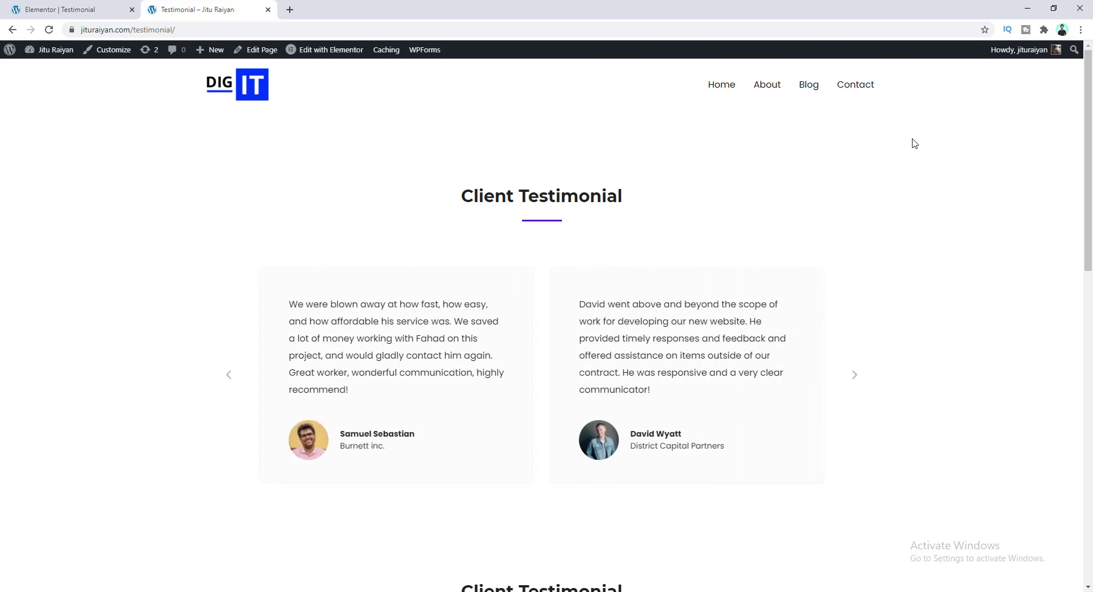
# - Slide the first example carousel forward and back through its testimonials
pyautogui.moveTo(645, 346); pyautogui.dragTo(513, 348)
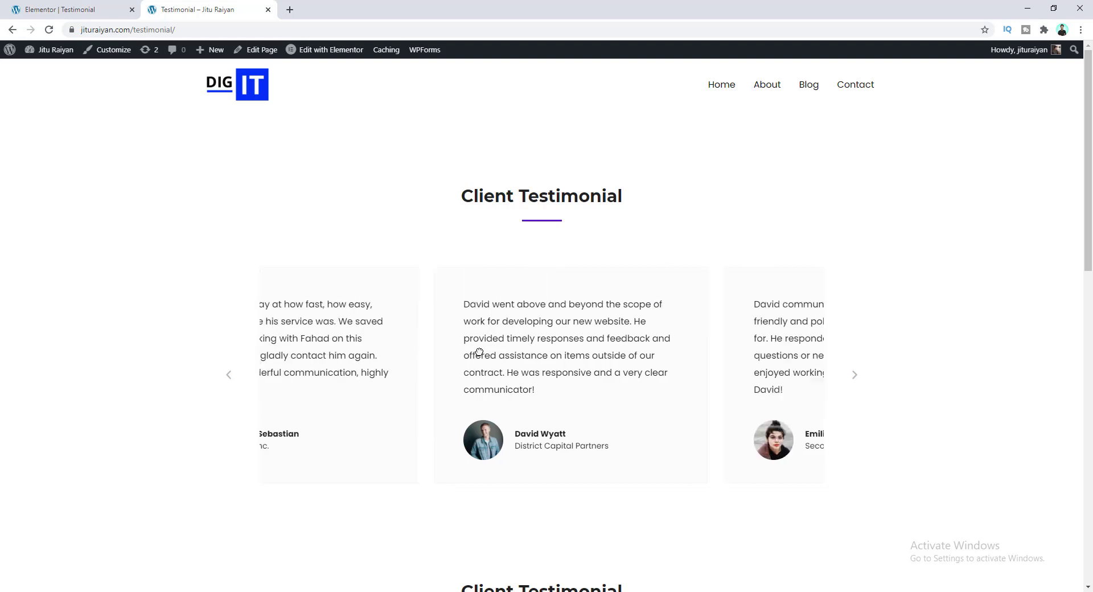
pyautogui.moveTo(664, 349); pyautogui.dragTo(647, 295)
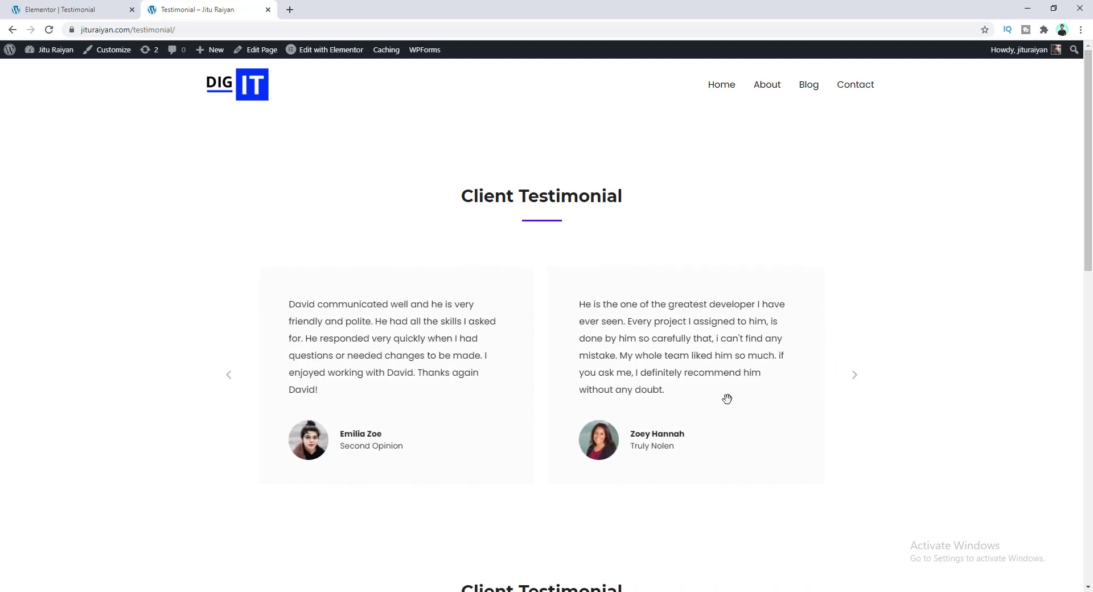
pyautogui.click(854, 378)
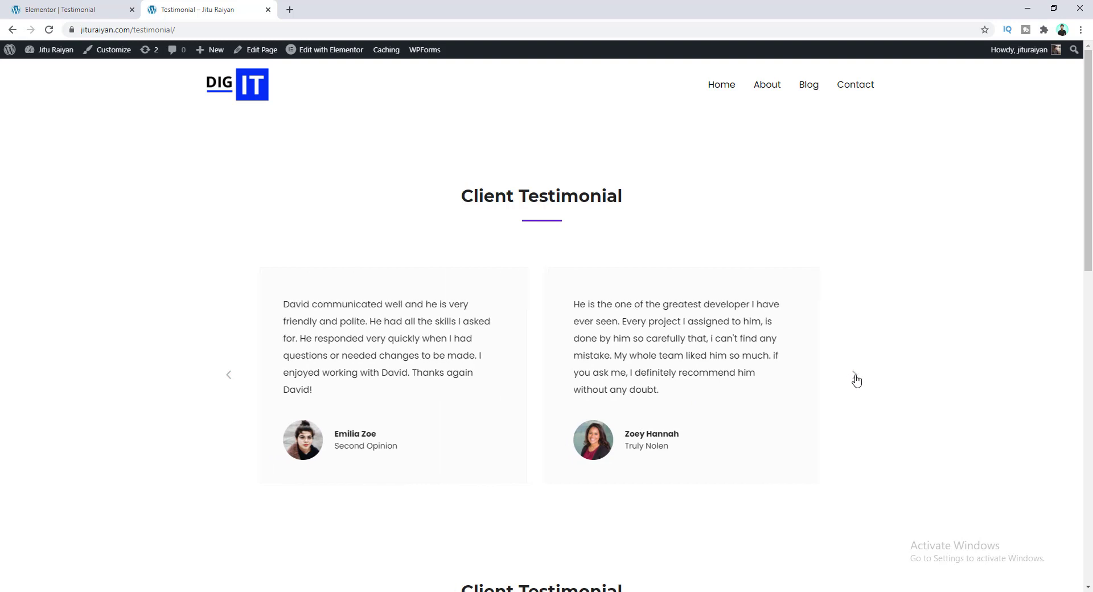
pyautogui.click(230, 376)
pyautogui.scroll(-7, 481, 391)
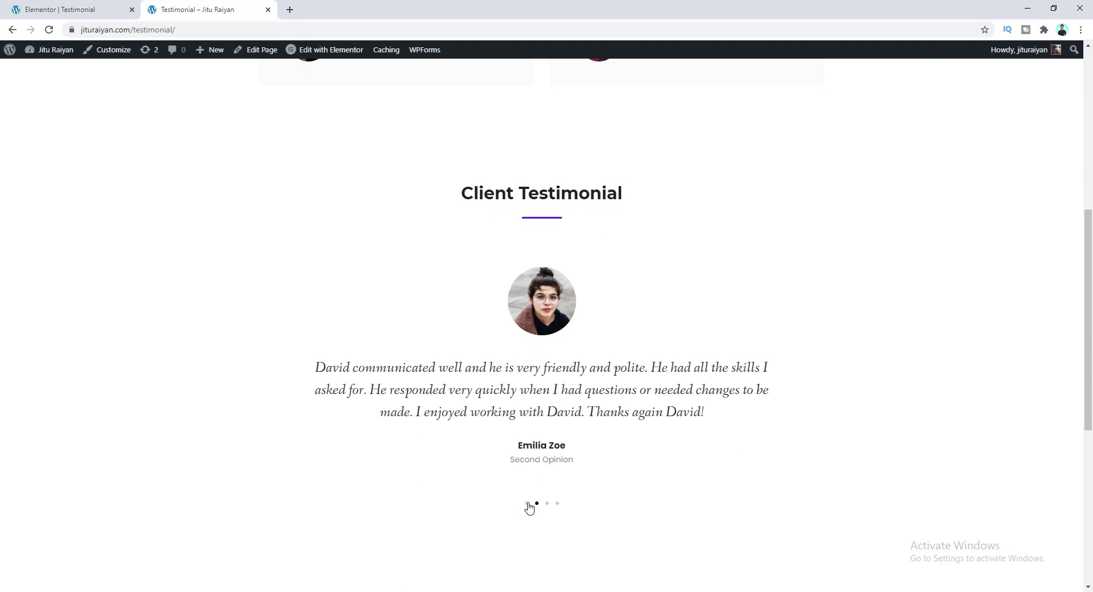
# - Jump the second example carousel to its first, third and fourth testimonials
pyautogui.click(527, 504)
pyautogui.click(547, 504)
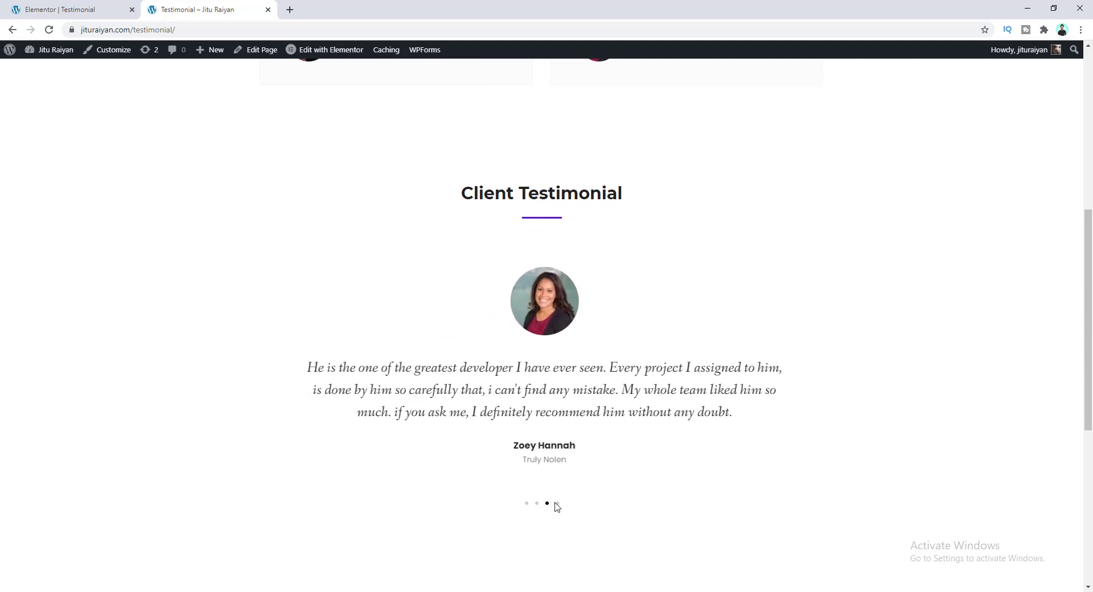
pyautogui.click(557, 505)
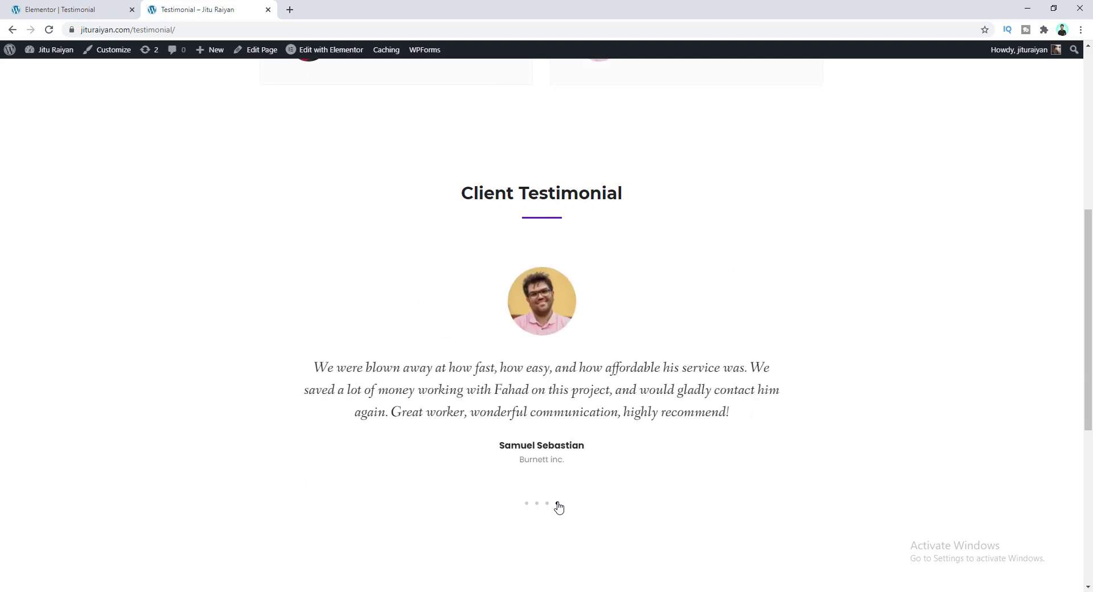
pyautogui.scroll(-6, 561, 506)
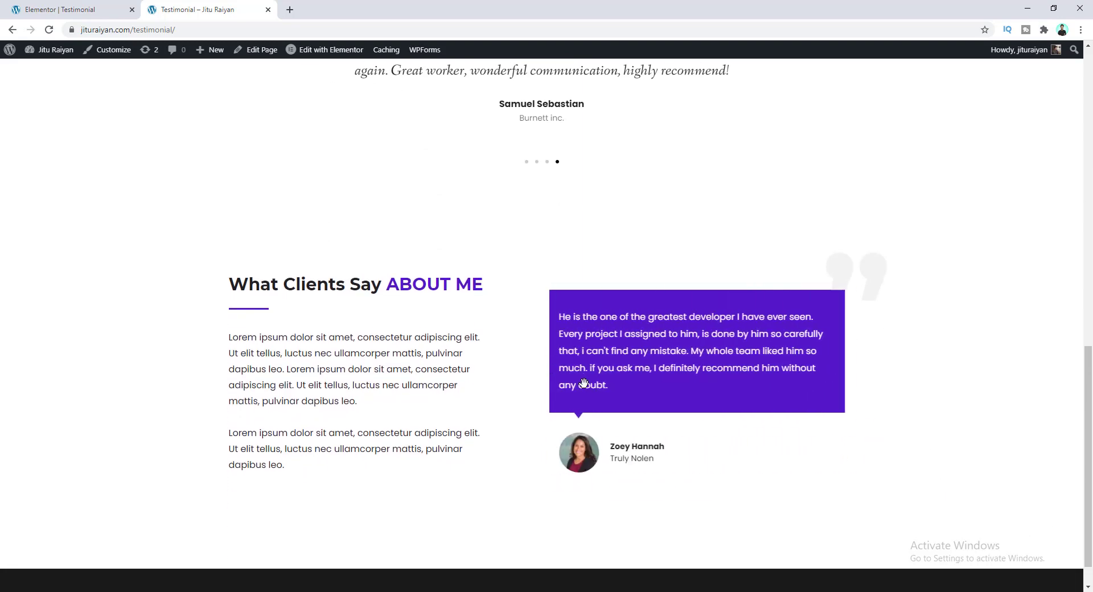
pyautogui.scroll(-1, 651, 373)
pyautogui.scroll(5, 654, 393)
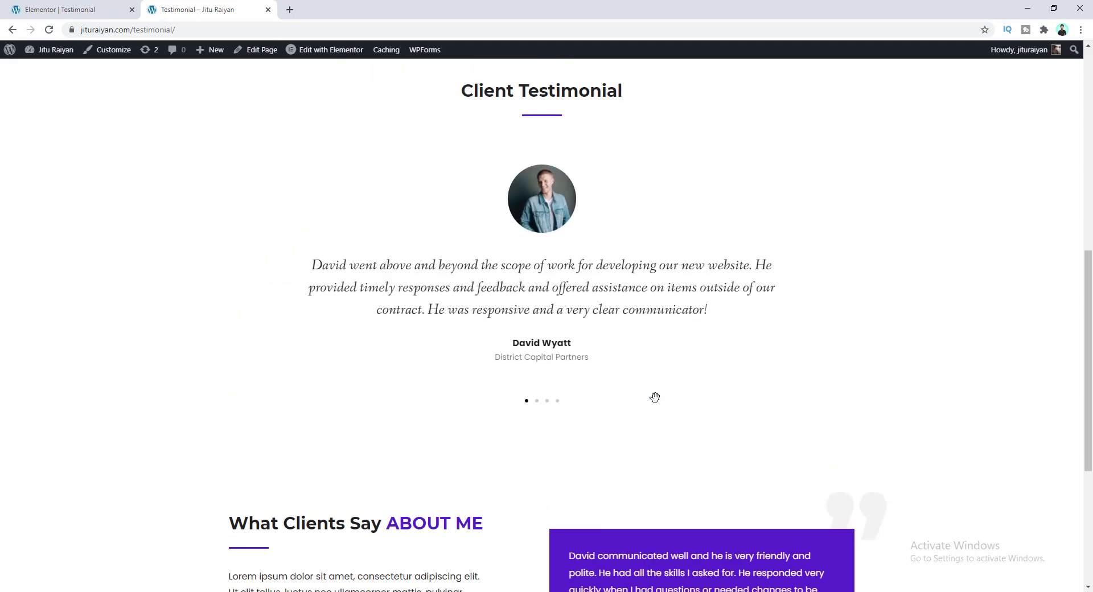
pyautogui.scroll(9, 622, 304)
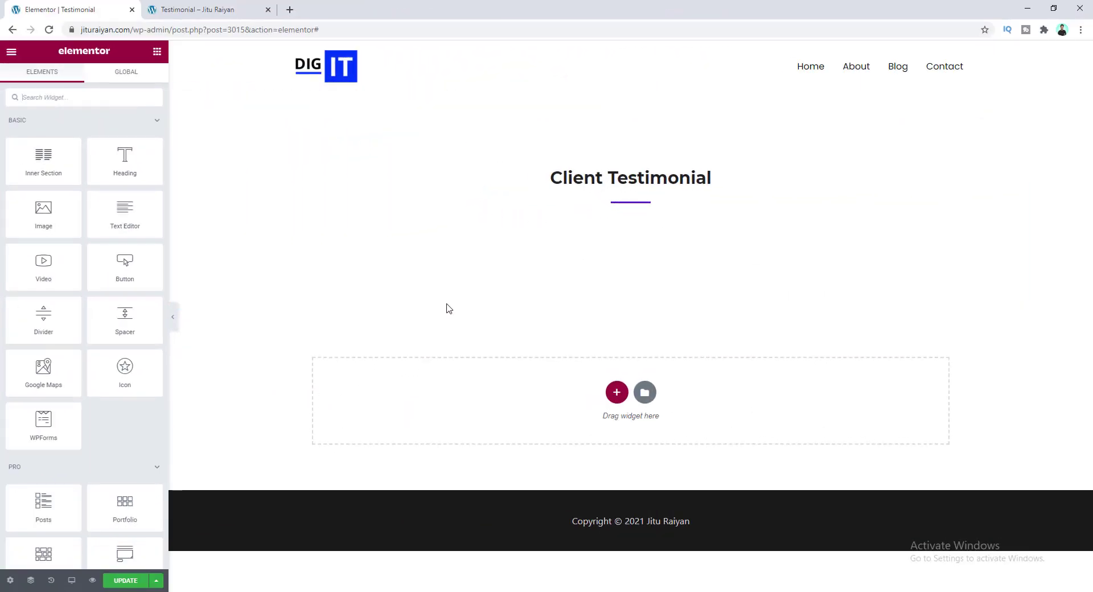
# - Search widgets for 'test' and drop a Testimonial Carousel below the Client Testimonial heading
pyautogui.click(33, 98)
pyautogui.write('test')
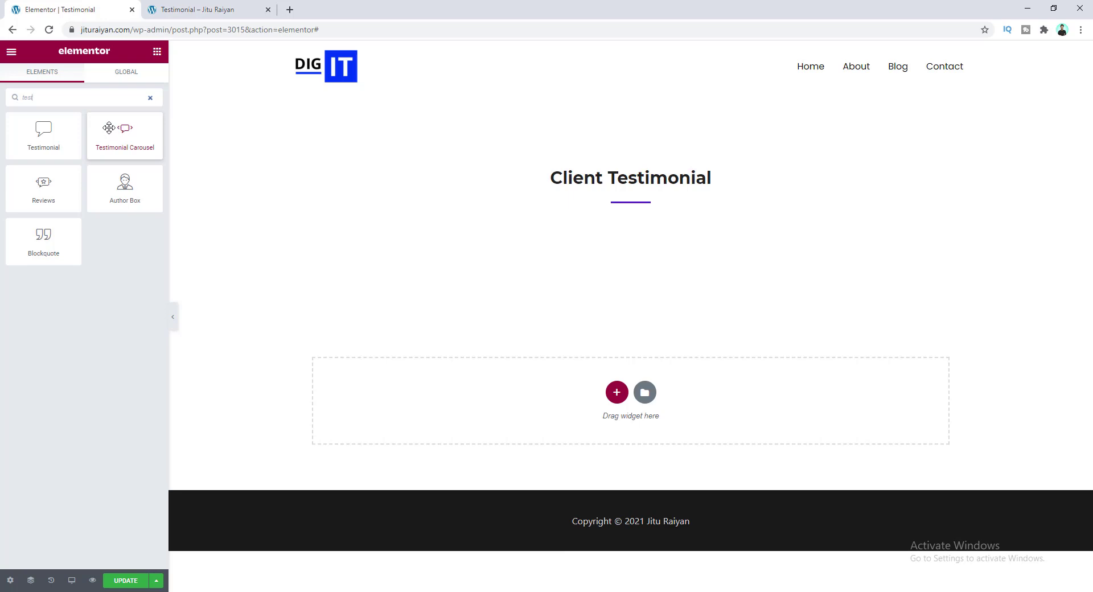
pyautogui.moveTo(118, 132); pyautogui.dragTo(599, 235)
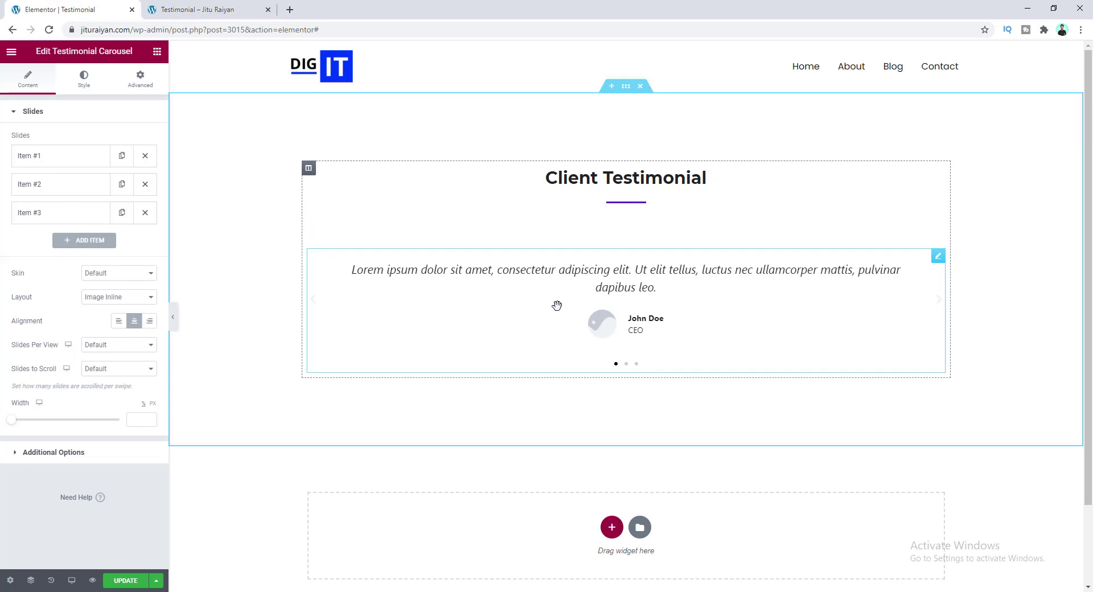
# - Expand Item #1 and paste the real client testimonial over its placeholder quote
pyautogui.click(69, 164)
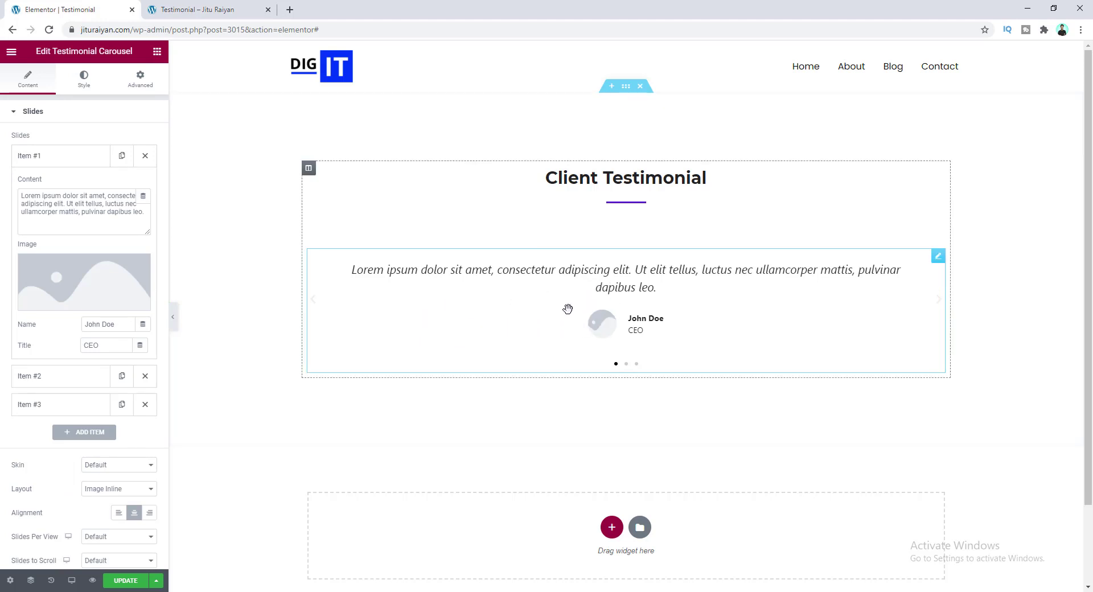
pyautogui.tripleClick(101, 220)
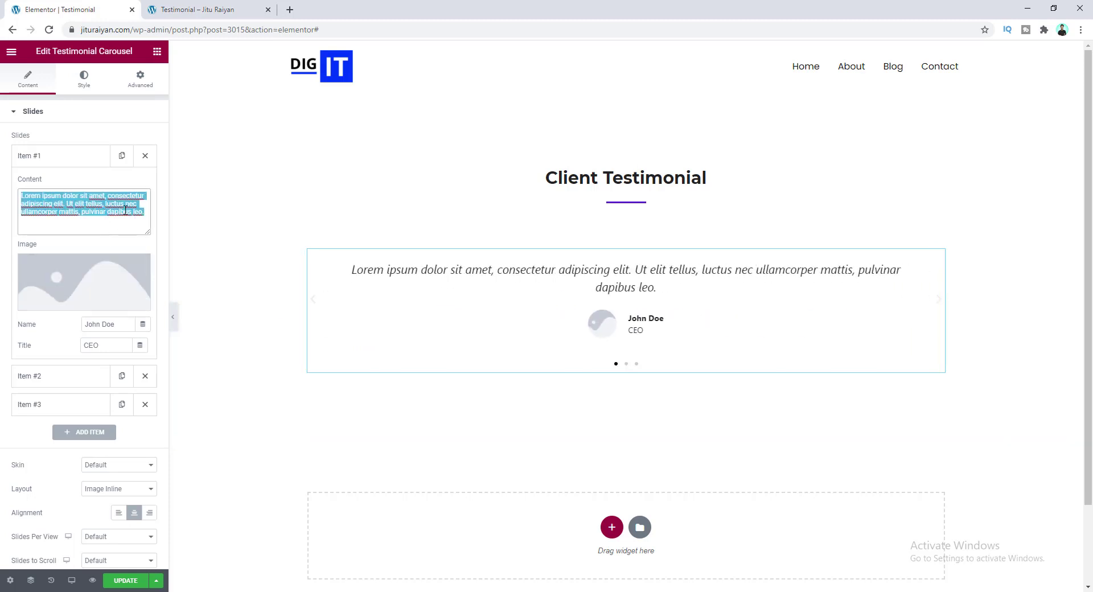
pyautogui.hotkey('ctrl', 'v')
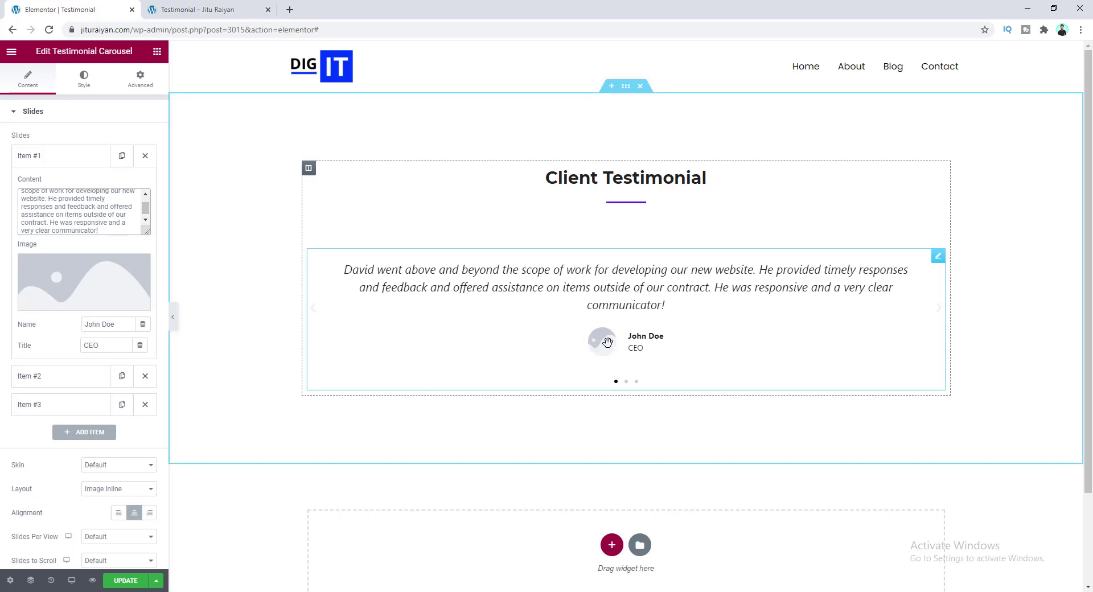
# - Insert the denim-jacket photo from the Media Library as the first slide's image
pyautogui.click(85, 277)
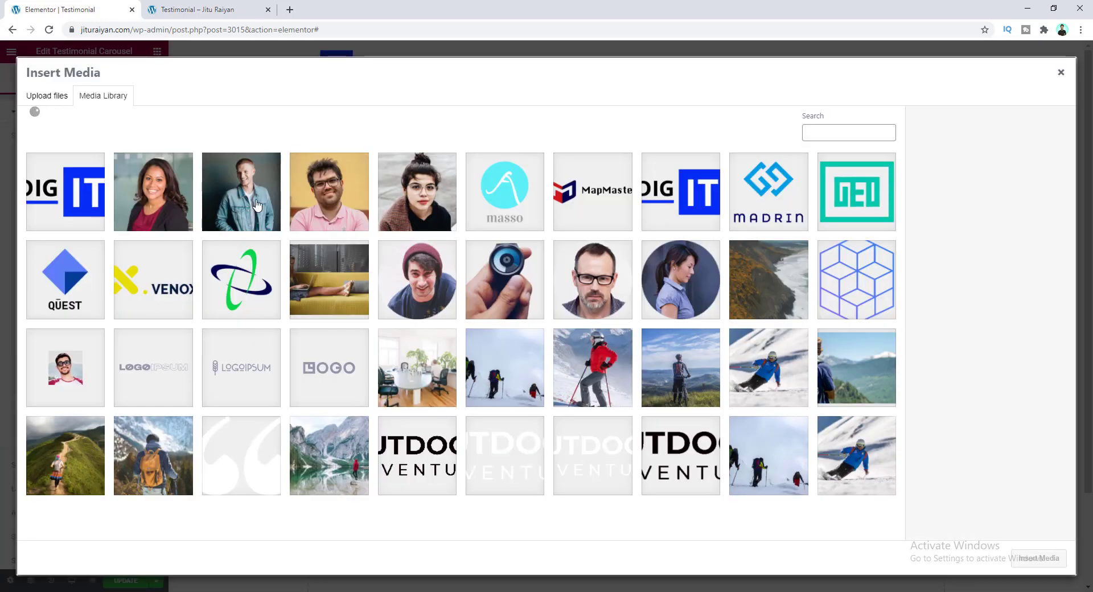
pyautogui.click(246, 186)
pyautogui.click(1036, 558)
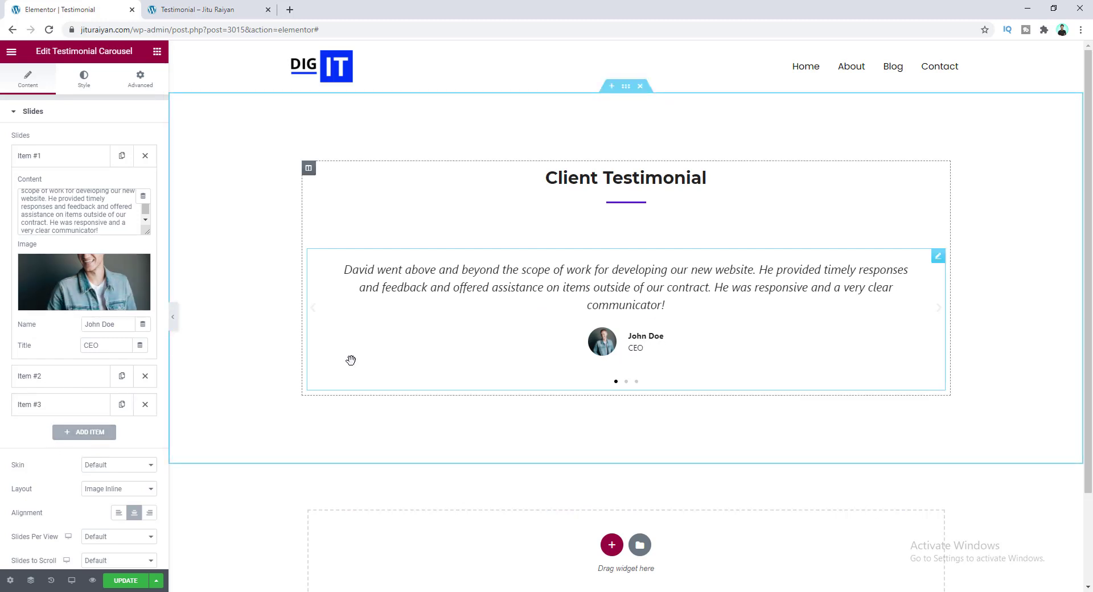
# - Enter the reviewer's name, set the title to 'District Capital Partners', and collapse Item #1
pyautogui.click(120, 325)
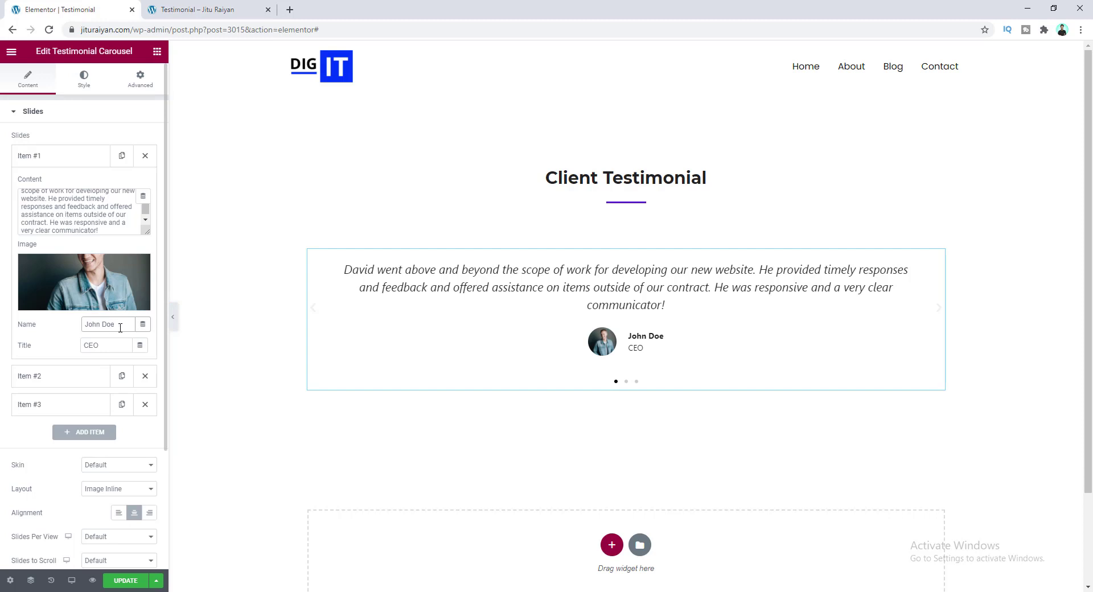
pyautogui.moveTo(121, 327); pyautogui.dragTo(69, 329)
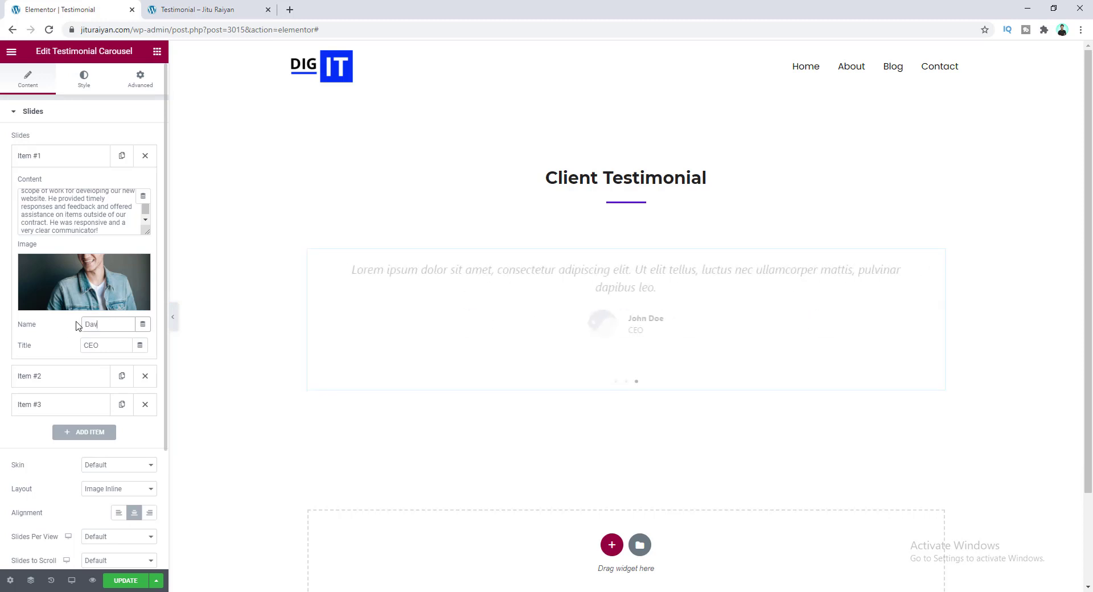
pyautogui.doubleClick(97, 348)
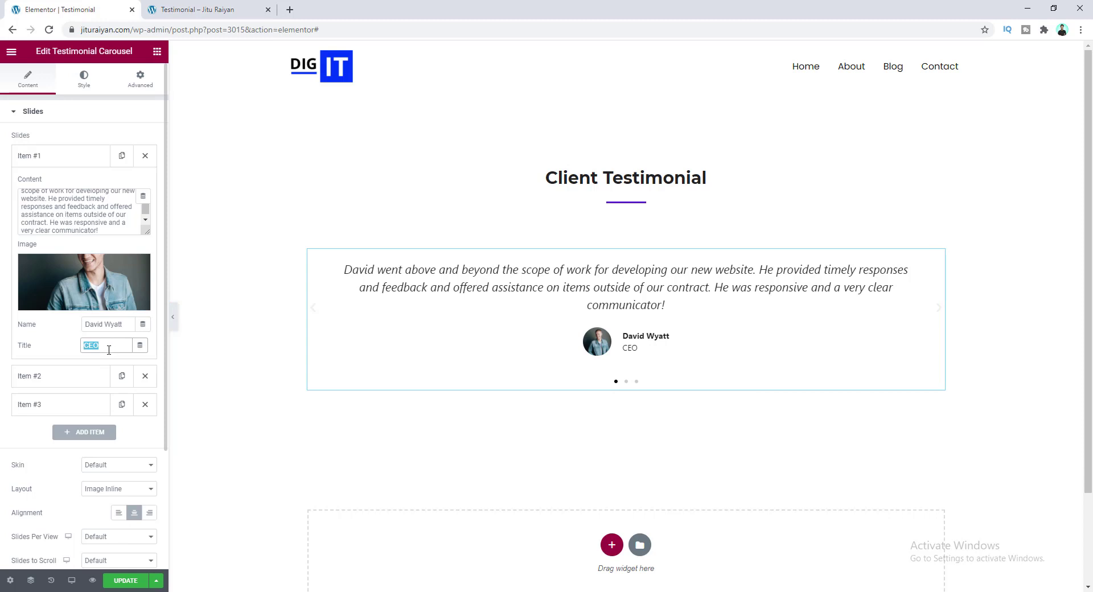
pyautogui.hotkey('ctrl', 'v')
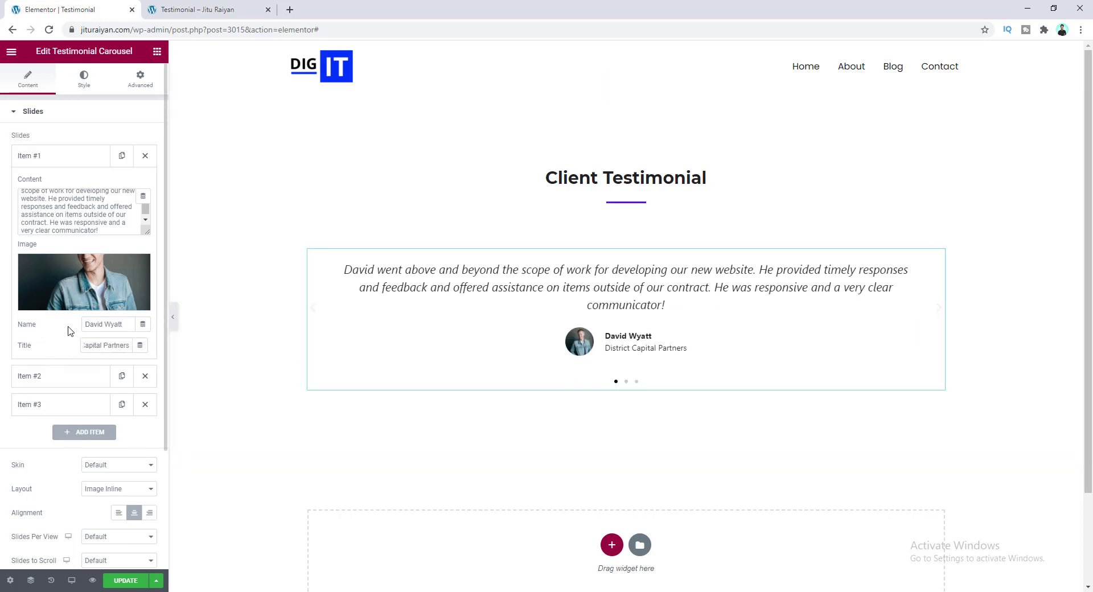
pyautogui.click(62, 158)
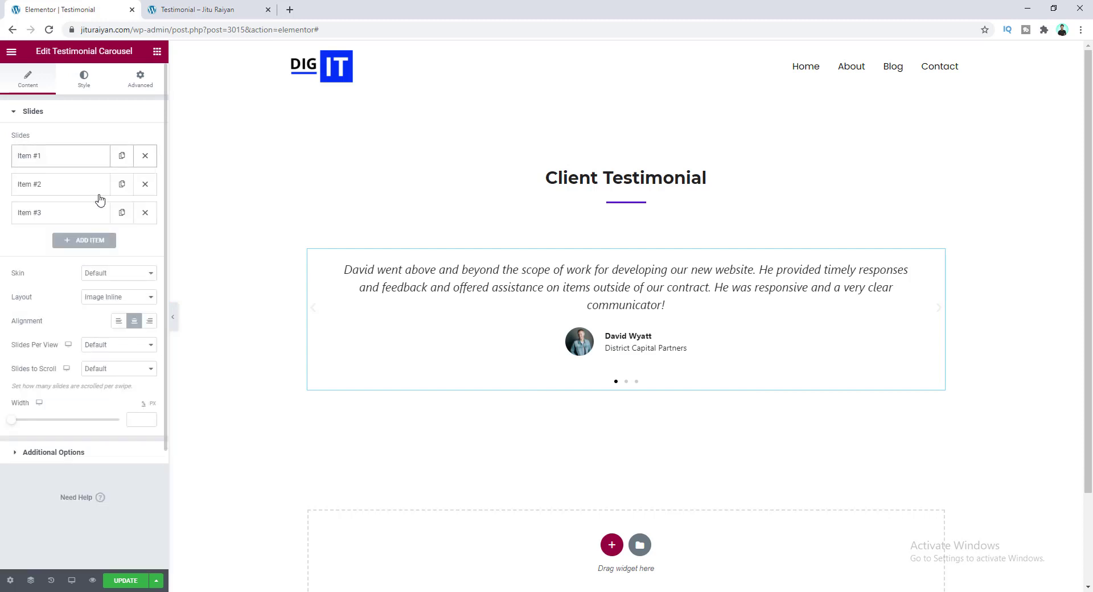
# - Add Item #4 to the carousel and collapse its settings
pyautogui.click(87, 242)
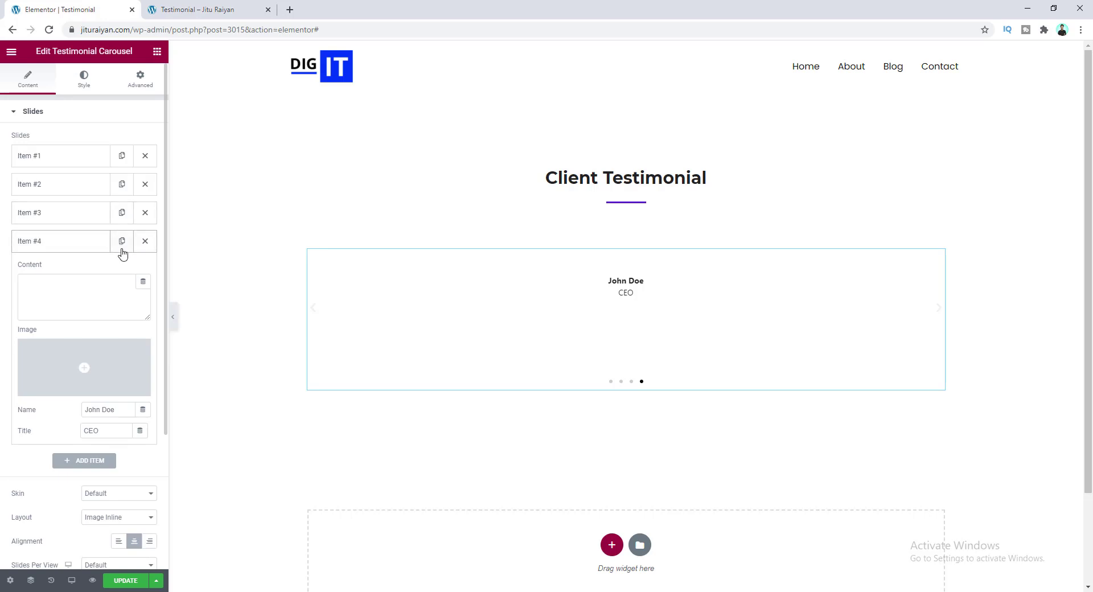
pyautogui.click(118, 249)
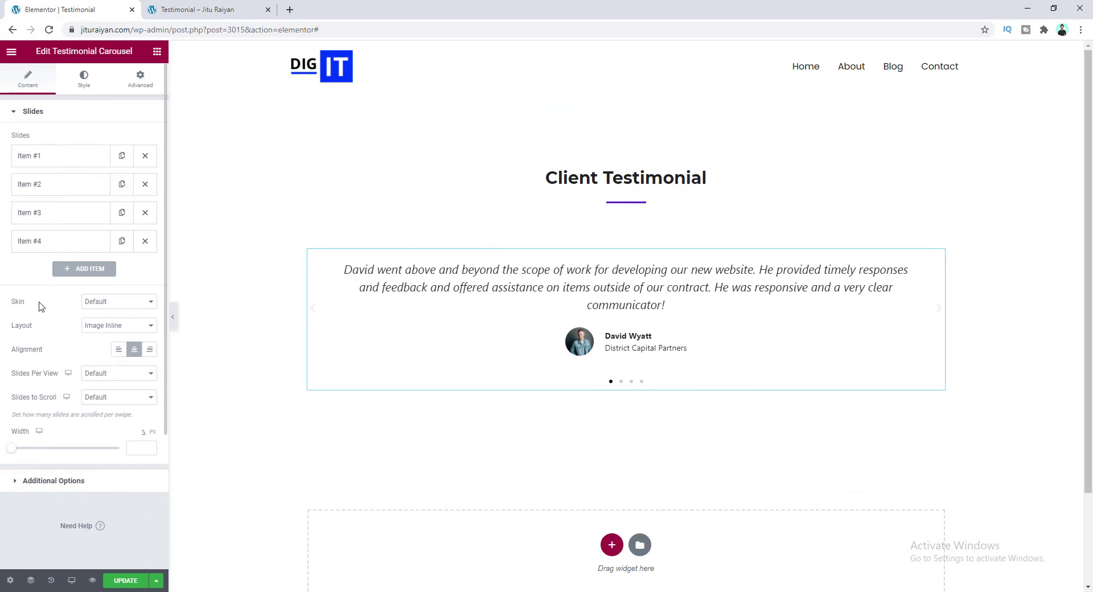
# - Switch the skin to Bubble and try stacking the avatar above the reviewer name
pyautogui.click(90, 302)
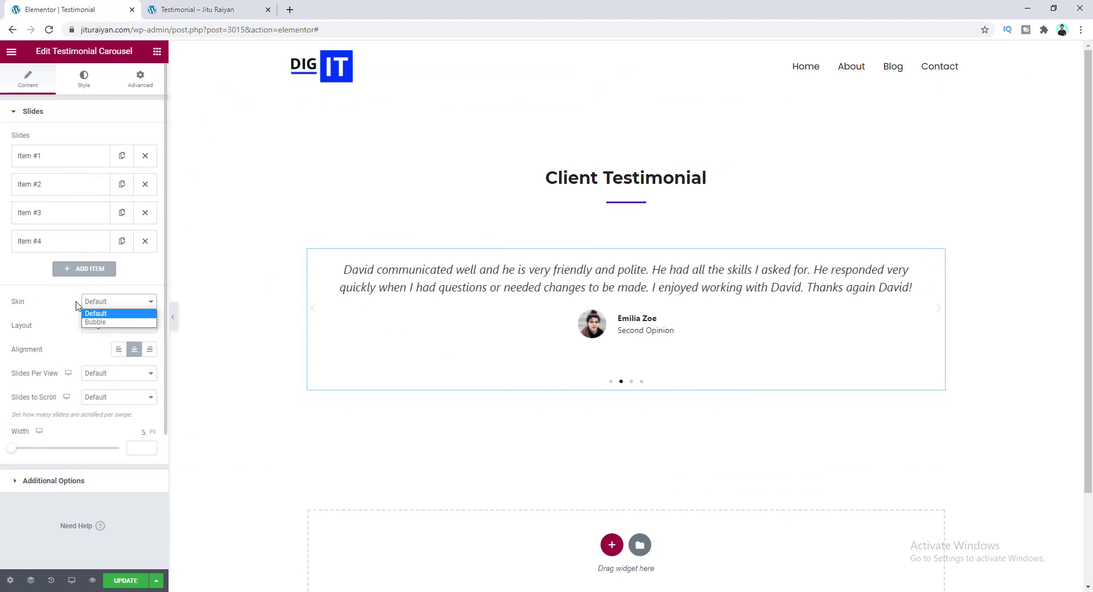
pyautogui.click(106, 322)
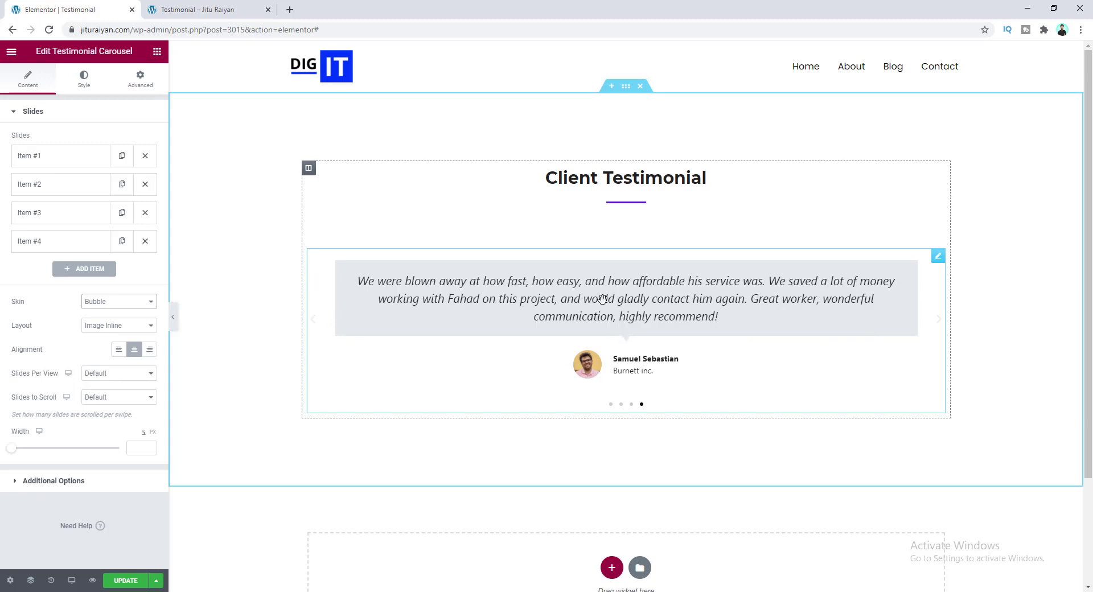
pyautogui.press('Tab')
pyautogui.click(149, 325)
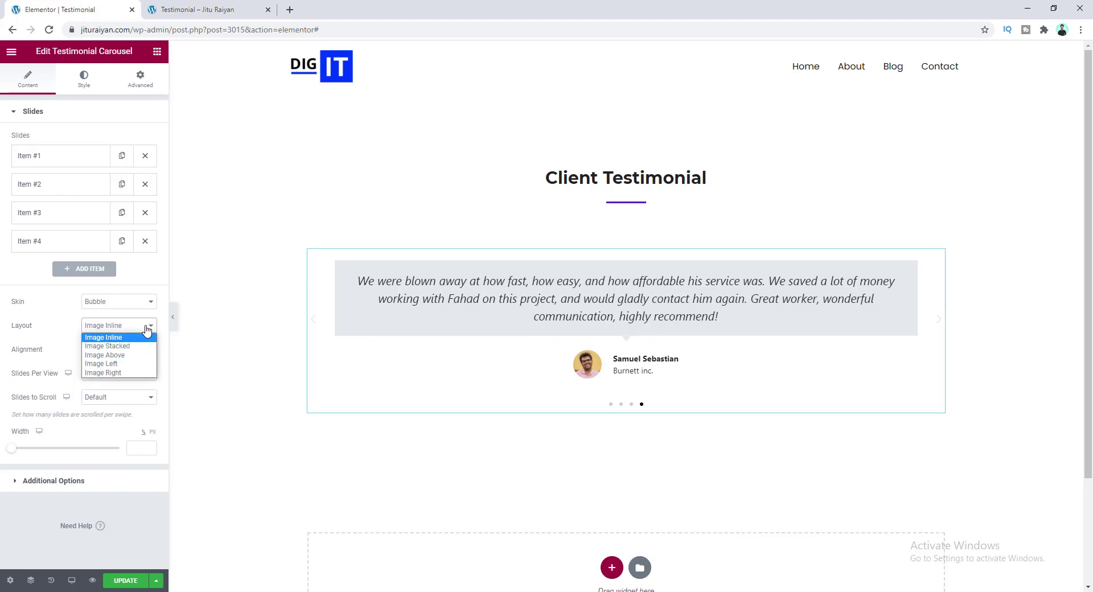
pyautogui.click(143, 349)
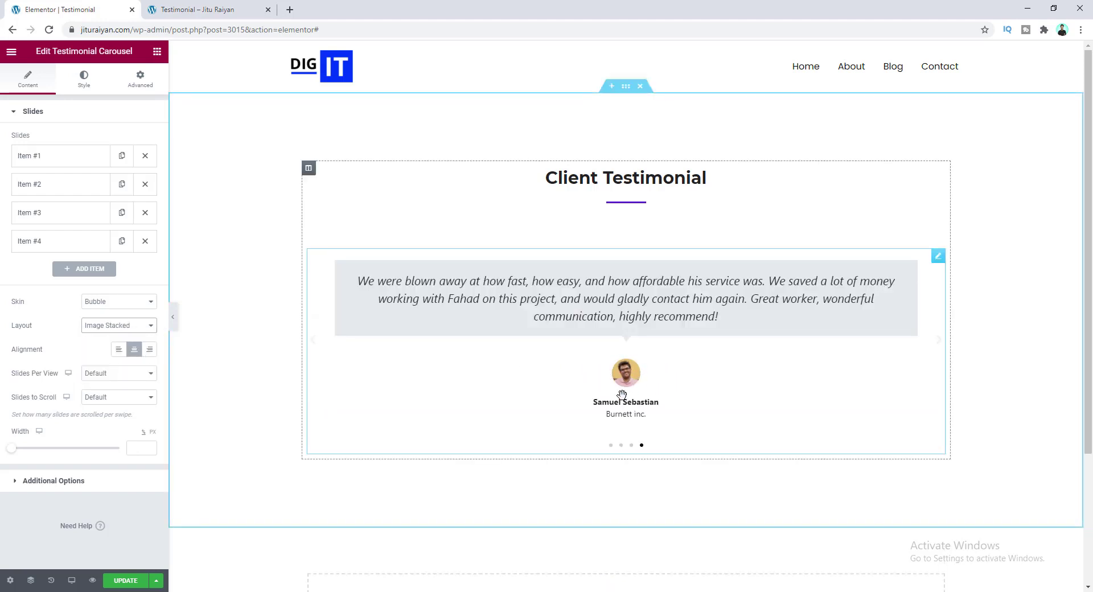
# - Compare Image Above and Image Left, then settle on Image Inline layout with Default skin
pyautogui.click(130, 327)
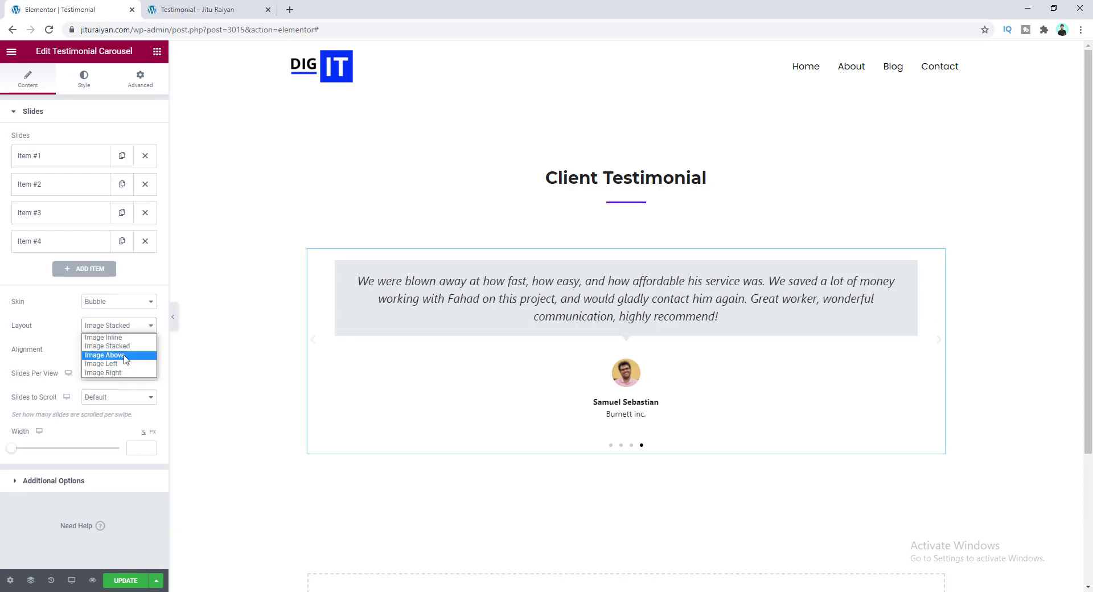
pyautogui.click(105, 356)
pyautogui.click(129, 326)
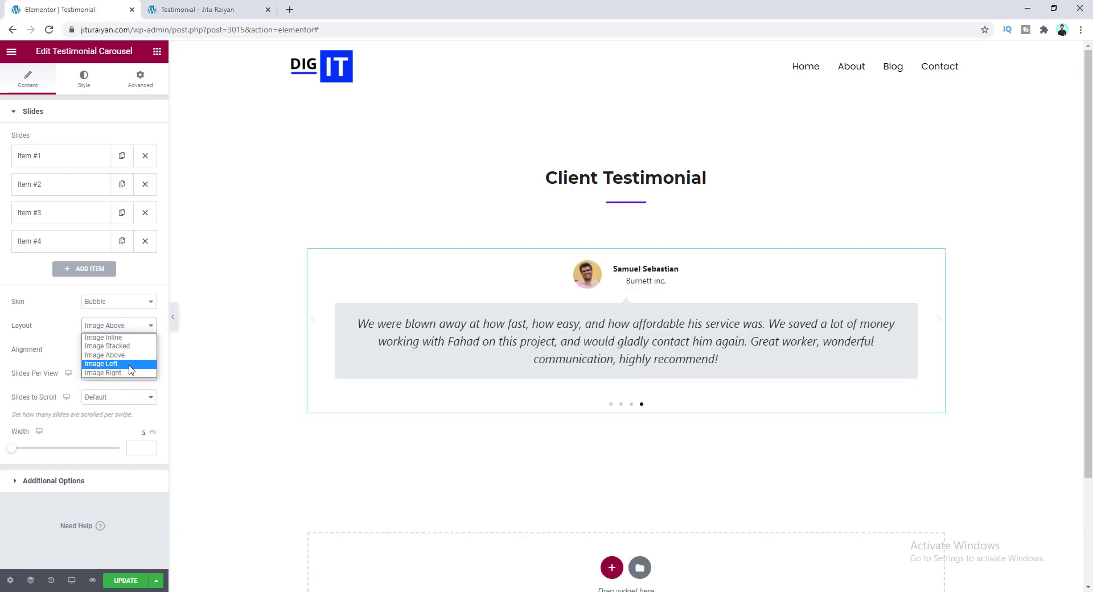
pyautogui.click(130, 364)
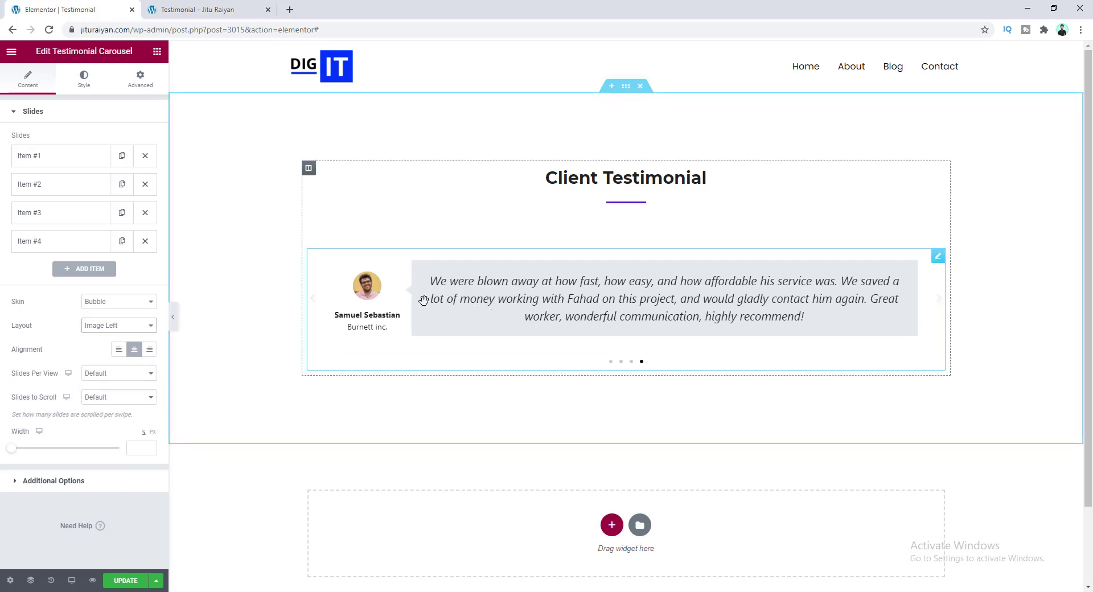
pyautogui.click(136, 330)
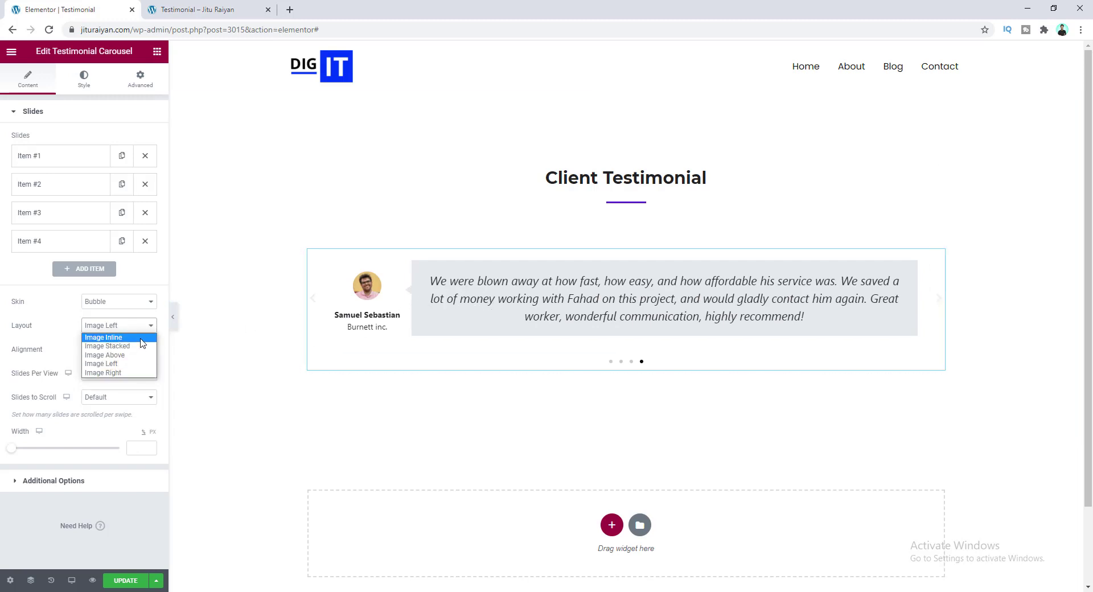
pyautogui.click(140, 338)
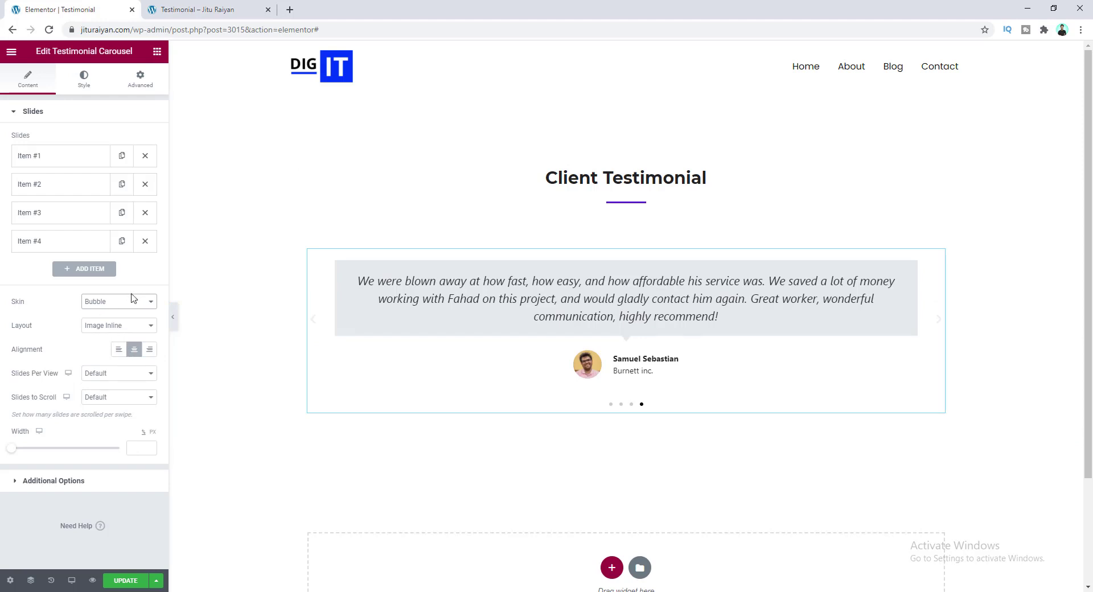
pyautogui.click(127, 305)
pyautogui.click(125, 314)
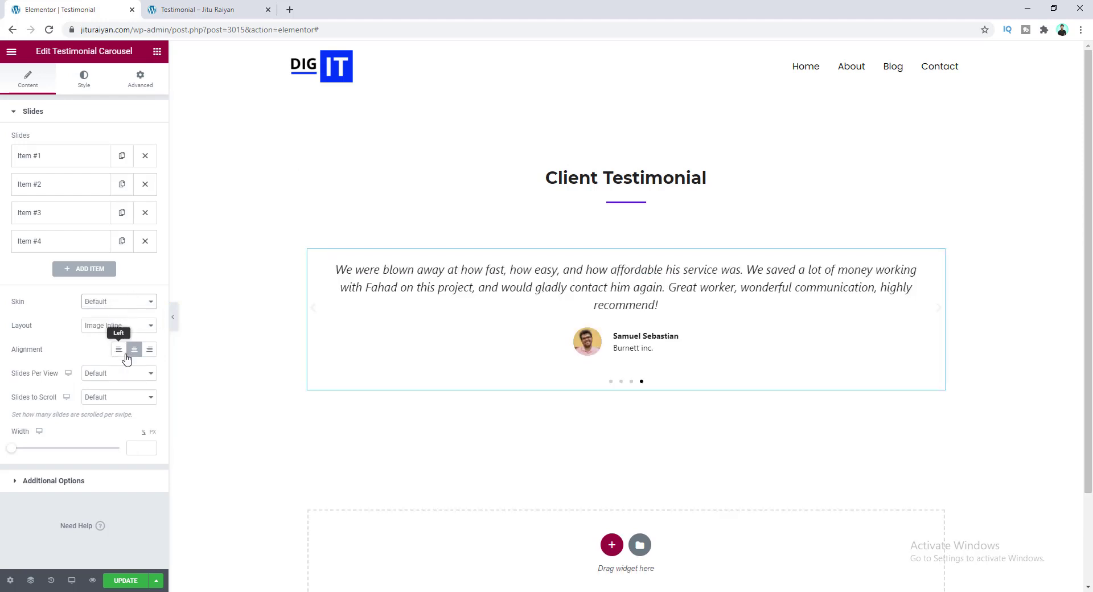
# - Set the testimonial alignment to Left and Slides Per View to 2
pyautogui.click(119, 350)
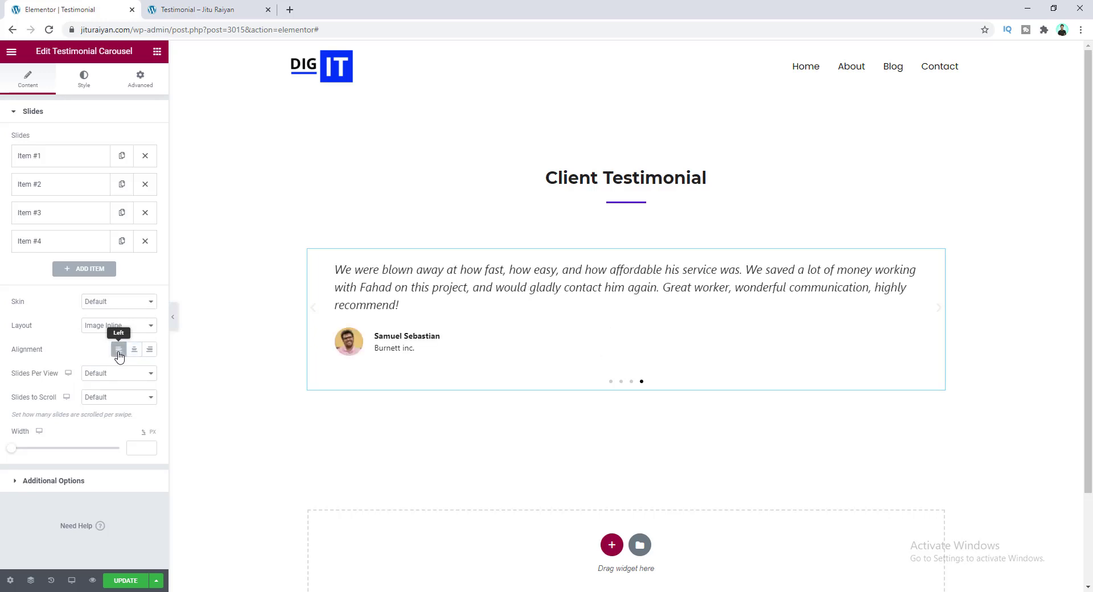
pyautogui.click(149, 349)
pyautogui.click(118, 349)
pyautogui.click(108, 377)
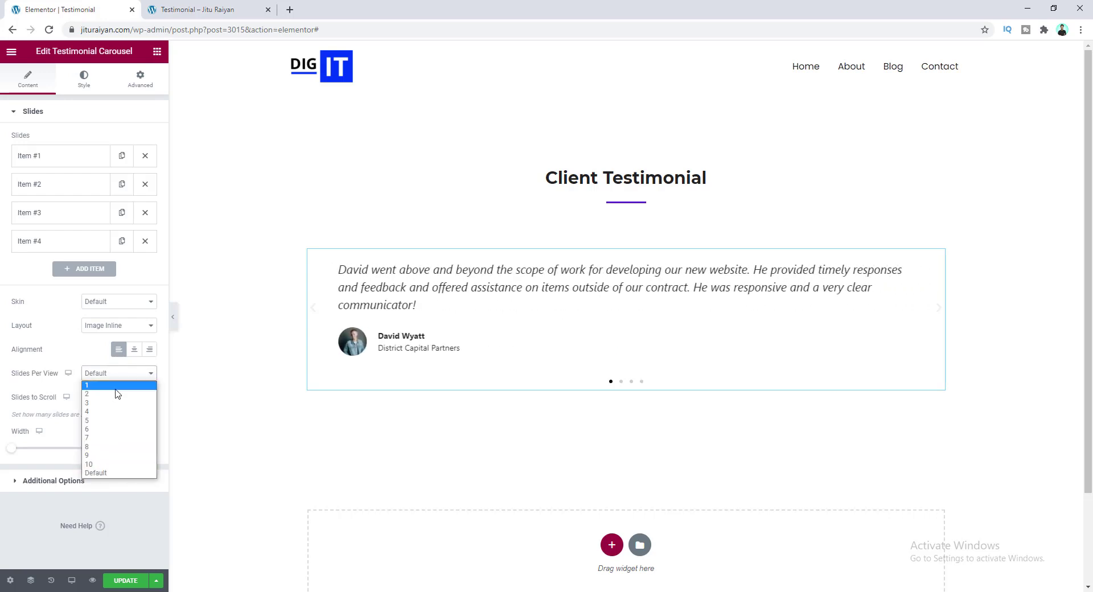
pyautogui.click(117, 398)
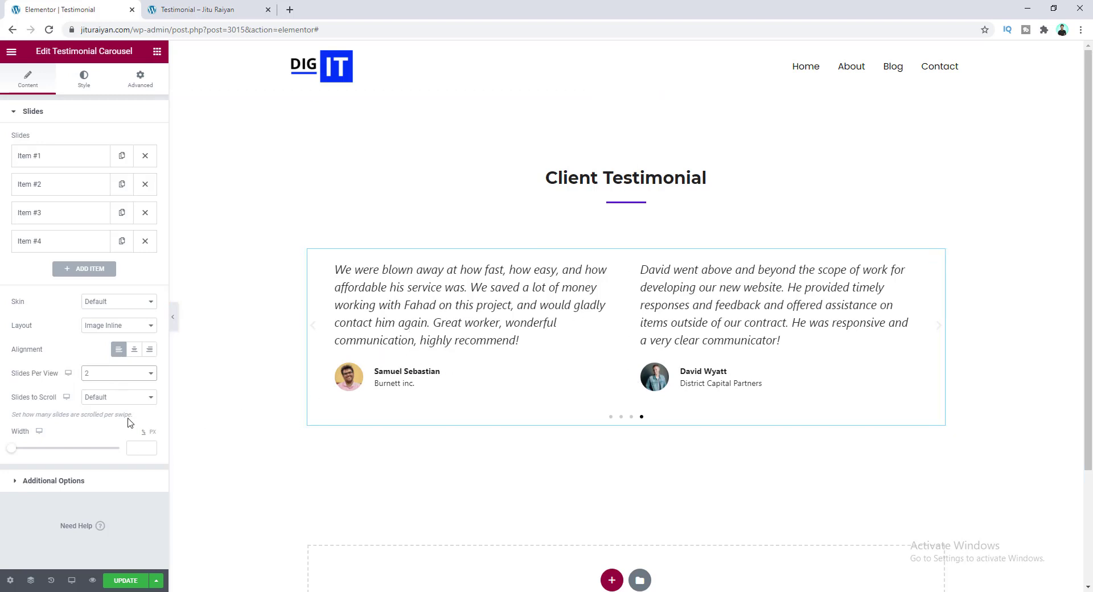
# - Preview Slides to Scroll at 2, then reset it to Default
pyautogui.click(123, 398)
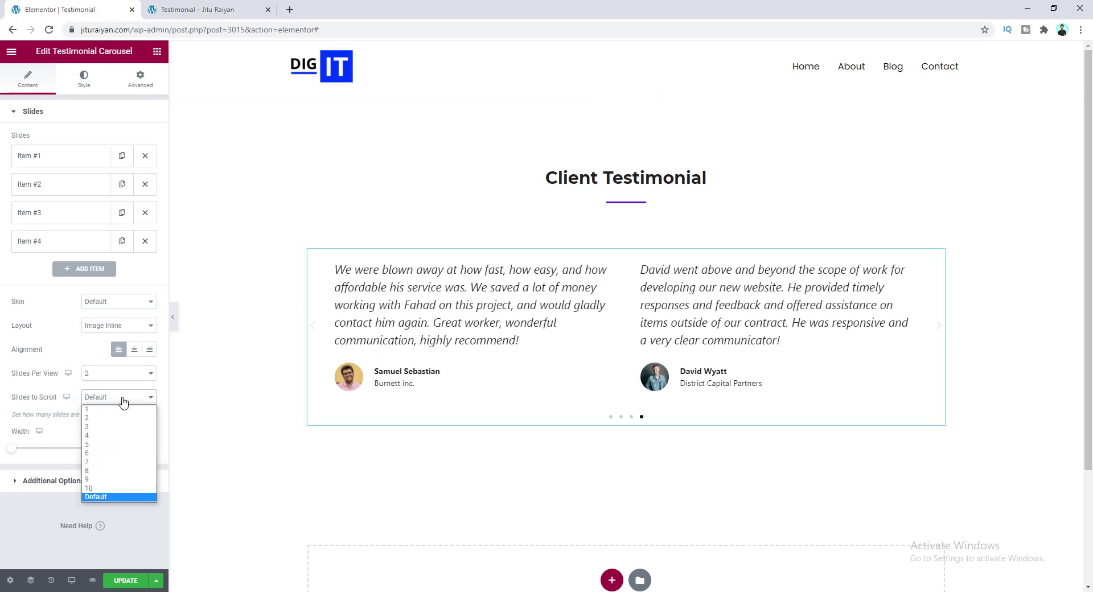
pyautogui.click(121, 420)
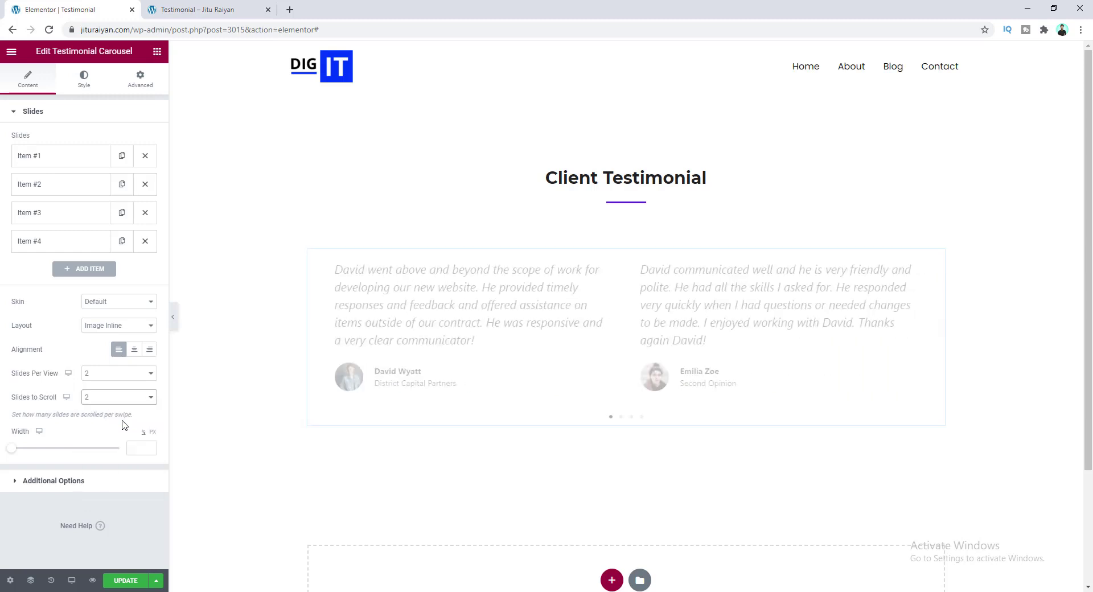
pyautogui.click(621, 417)
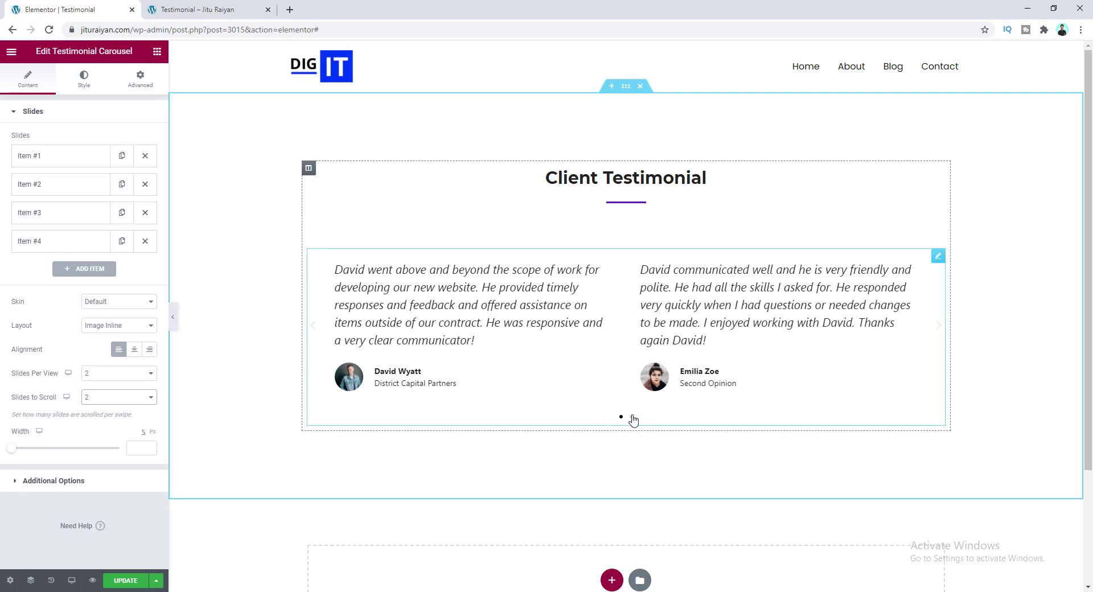
pyautogui.click(631, 417)
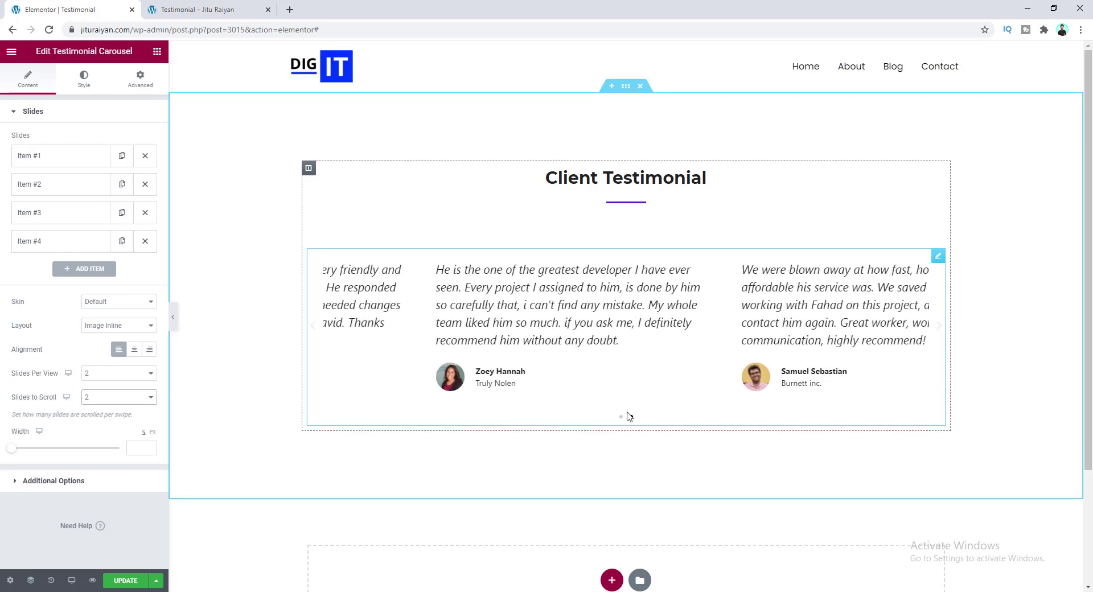
pyautogui.click(148, 398)
pyautogui.click(141, 502)
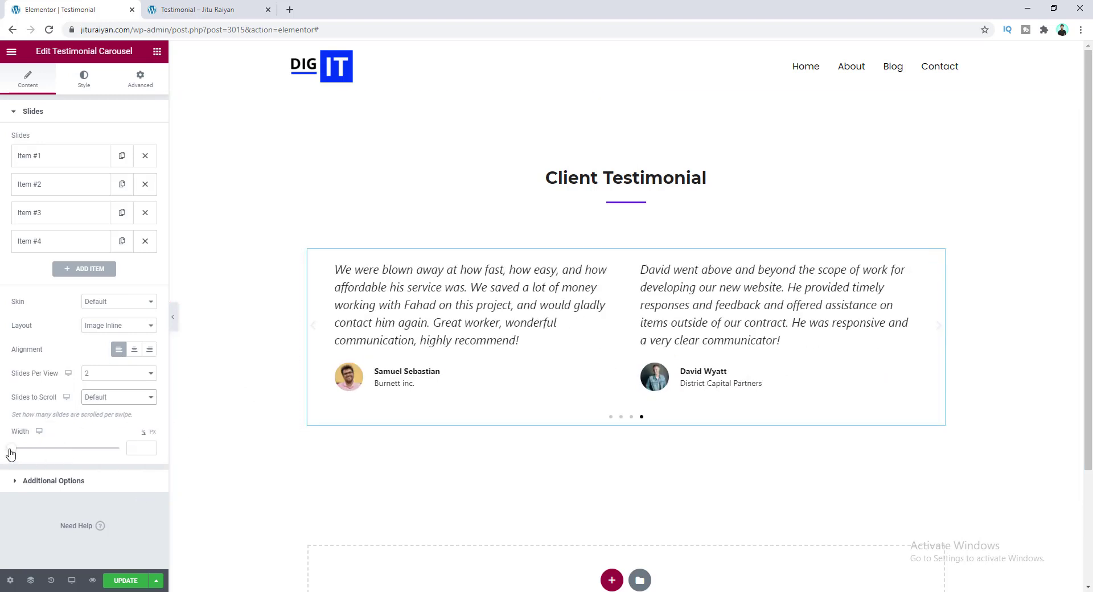
# - Drag the carousel Width slider to 92
pyautogui.moveTo(10, 454); pyautogui.dragTo(104, 454)
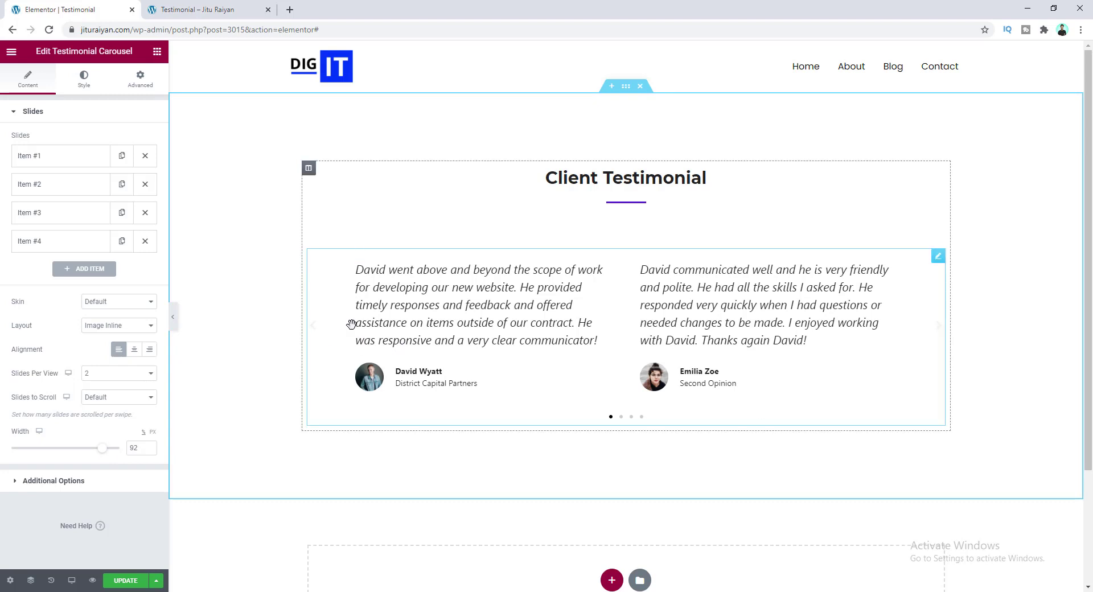
pyautogui.click(130, 483)
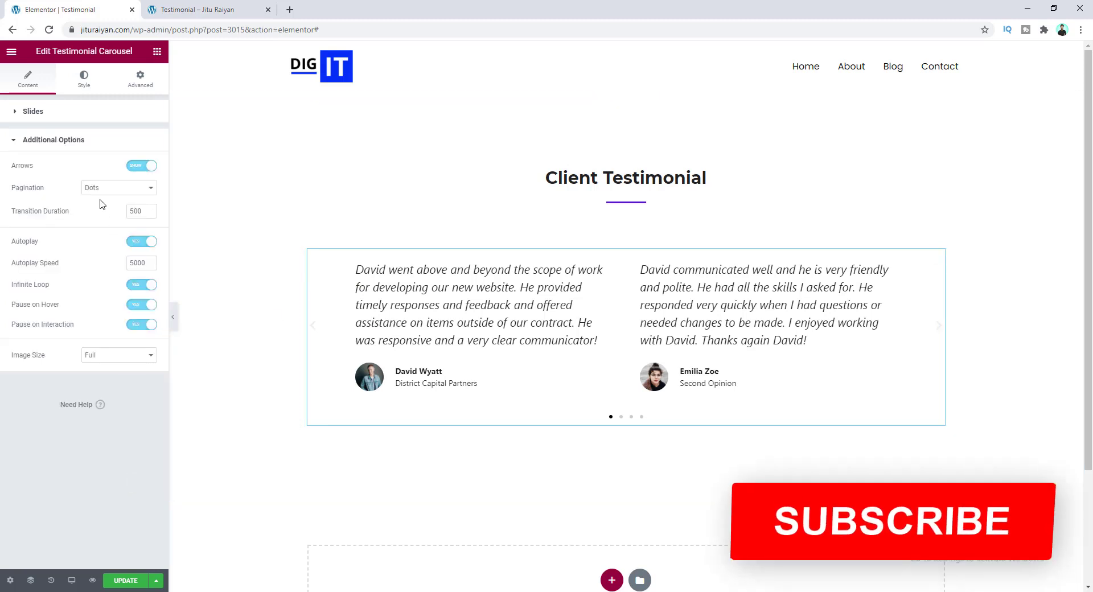
# - Toggle the arrows off and back on, then preview Fraction pagination across the slides
pyautogui.click(144, 166)
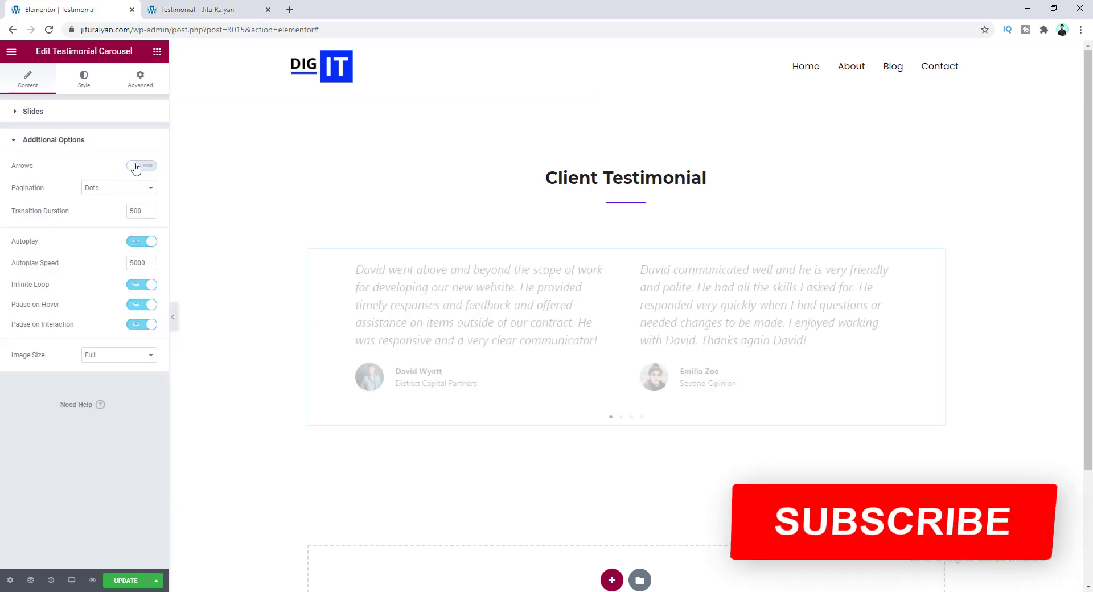
pyautogui.click(143, 167)
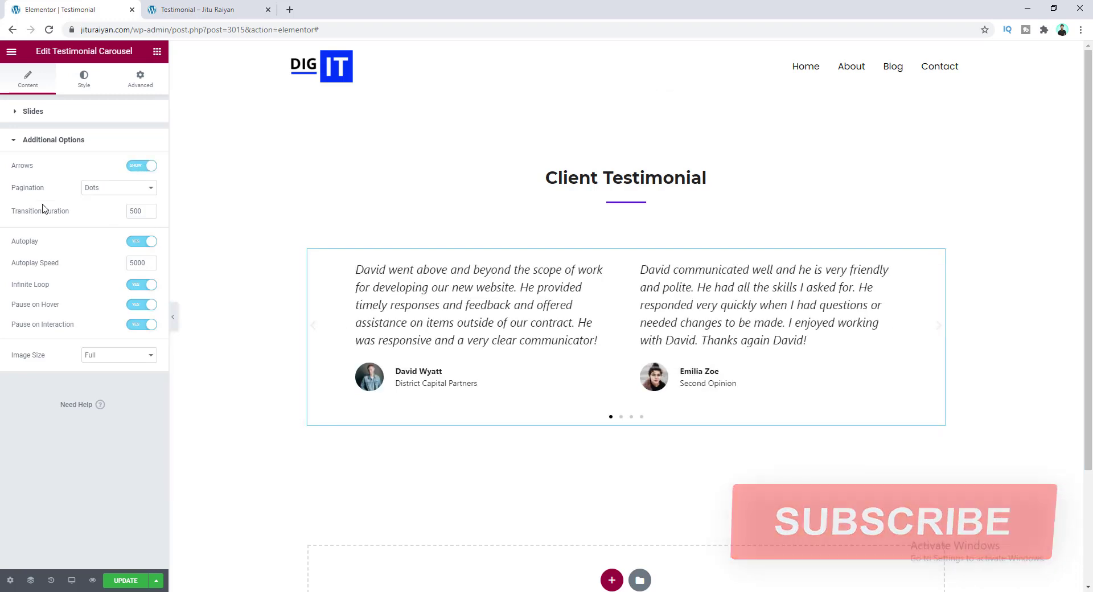
pyautogui.click(115, 193)
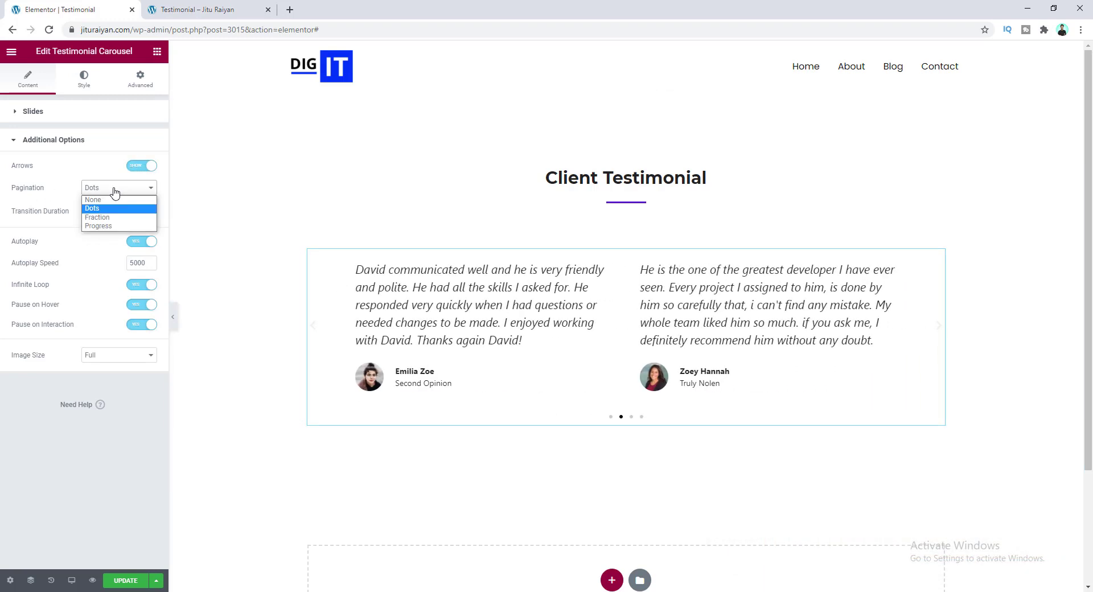
pyautogui.click(119, 217)
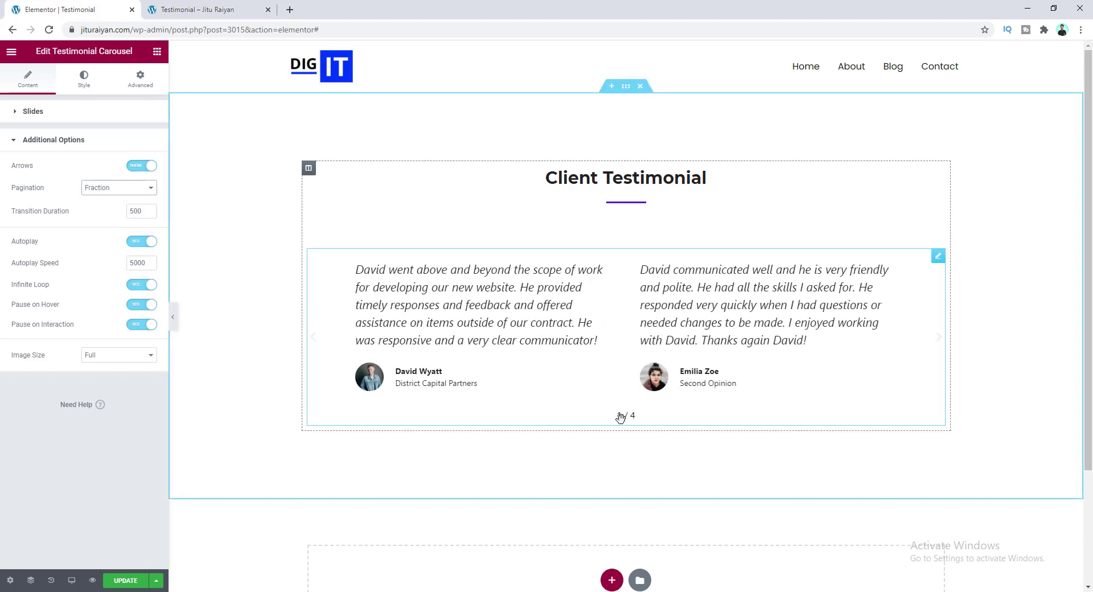
pyautogui.click(939, 337)
pyautogui.click(939, 338)
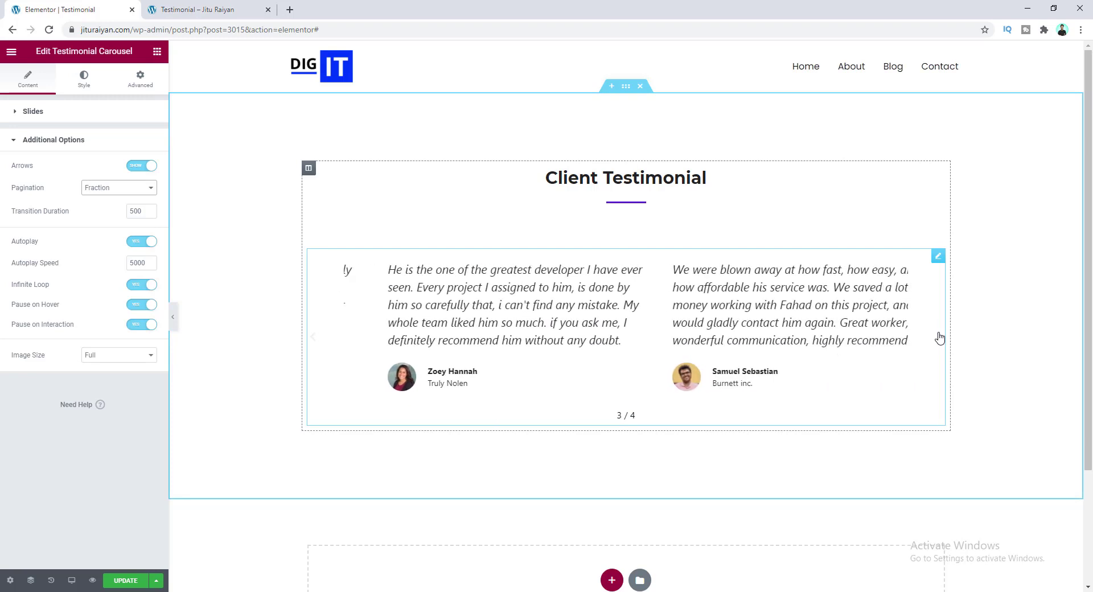
pyautogui.click(939, 338)
pyautogui.click(939, 337)
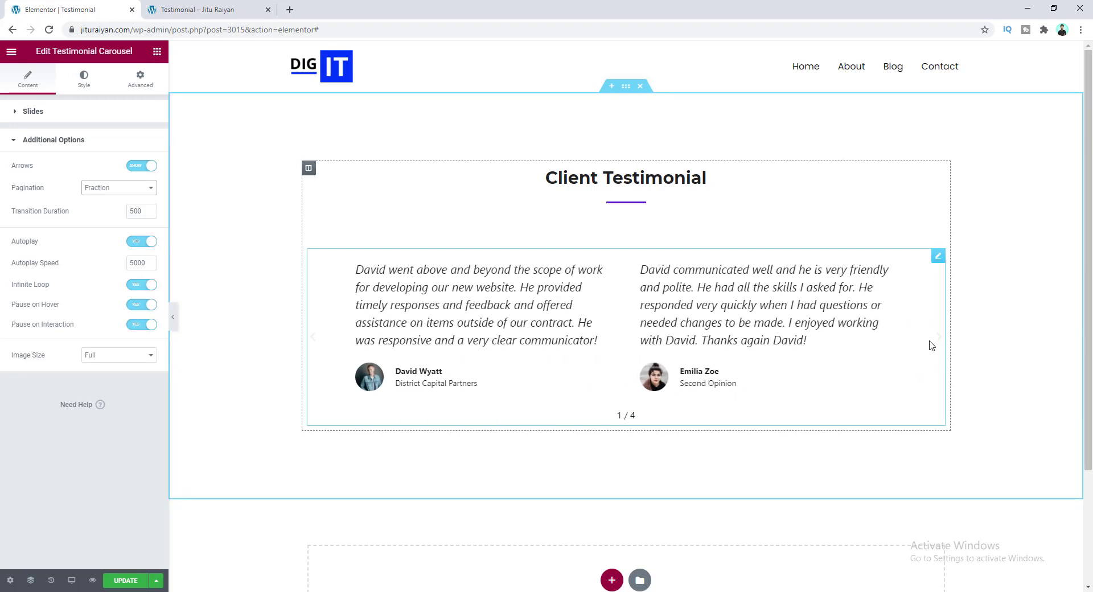
# - Preview Progress pagination, then set Pagination to None
pyautogui.click(132, 188)
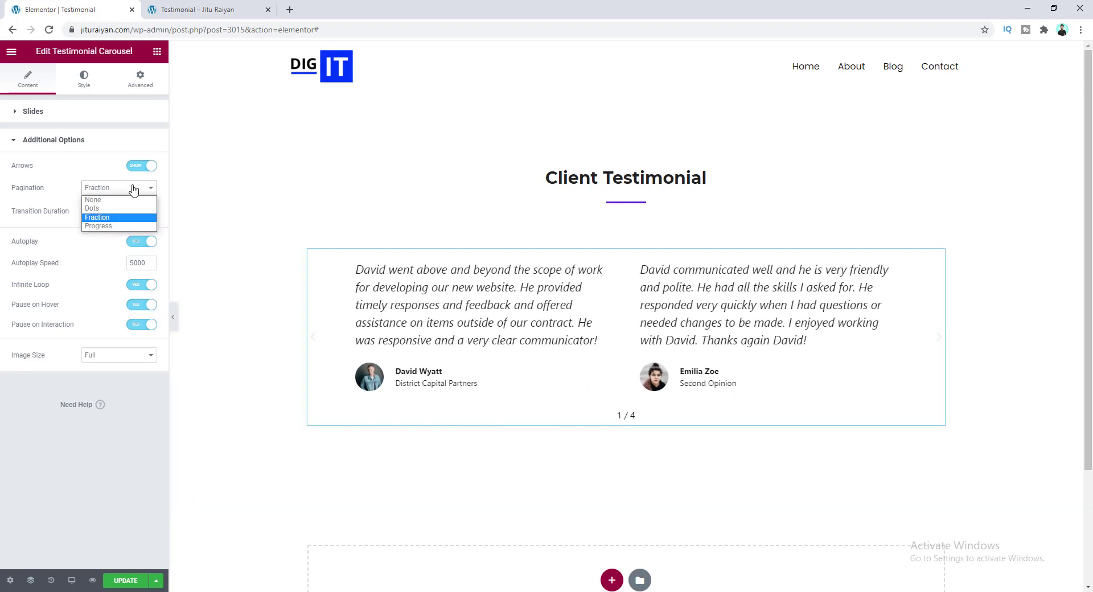
pyautogui.click(125, 227)
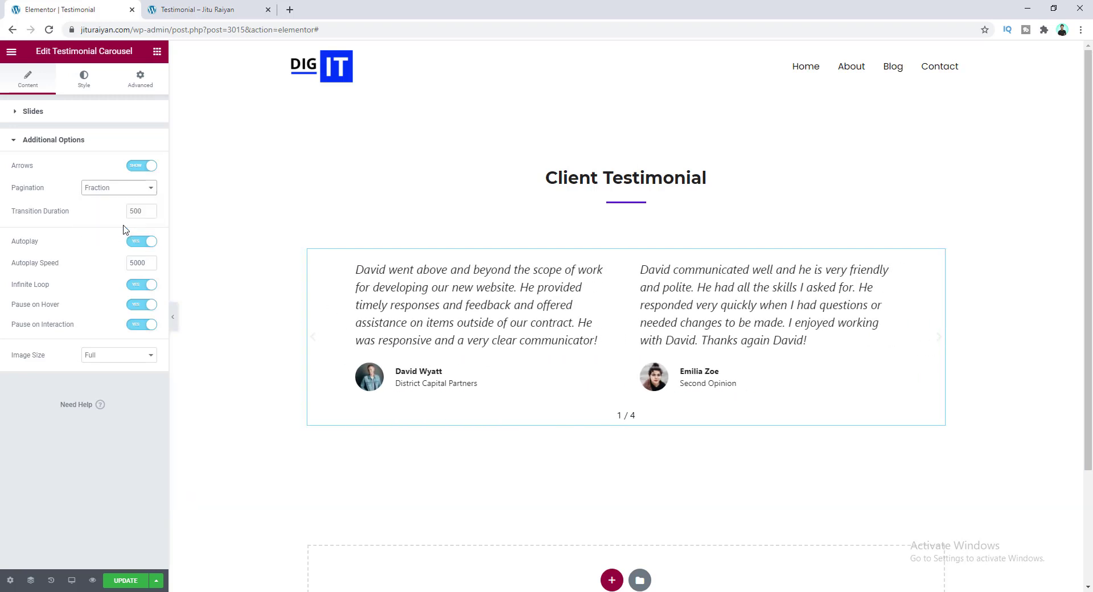
pyautogui.click(943, 331)
pyautogui.click(943, 332)
pyautogui.click(943, 331)
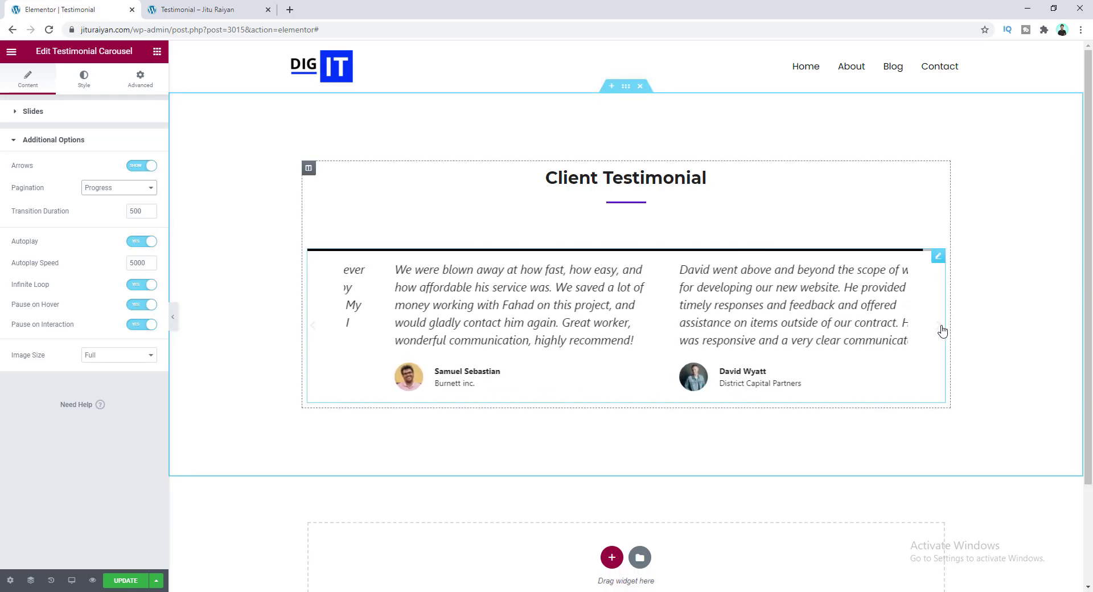
pyautogui.click(943, 331)
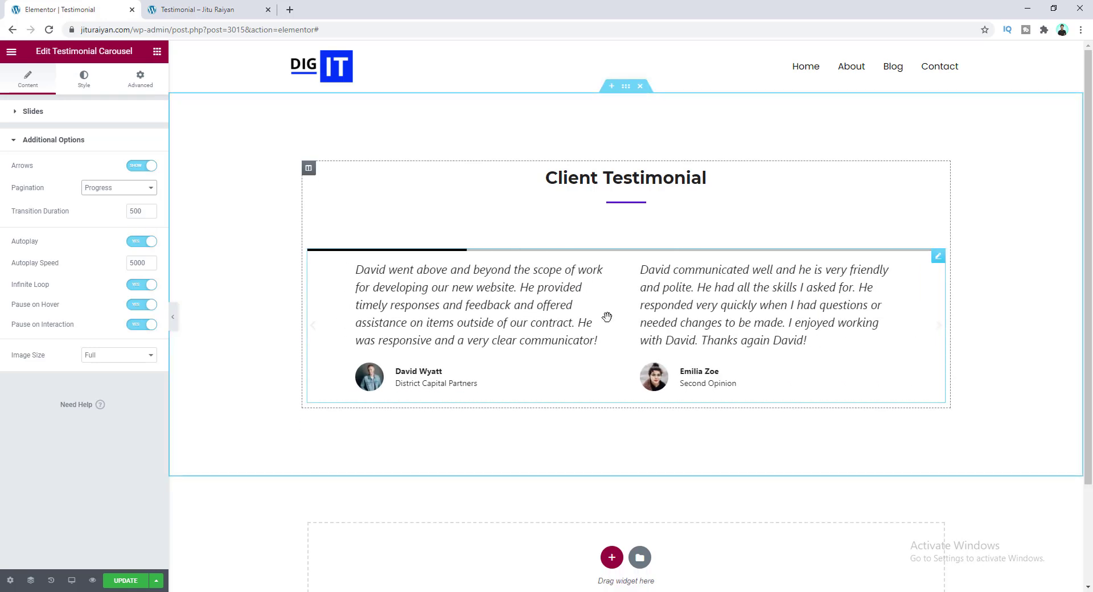
pyautogui.click(108, 189)
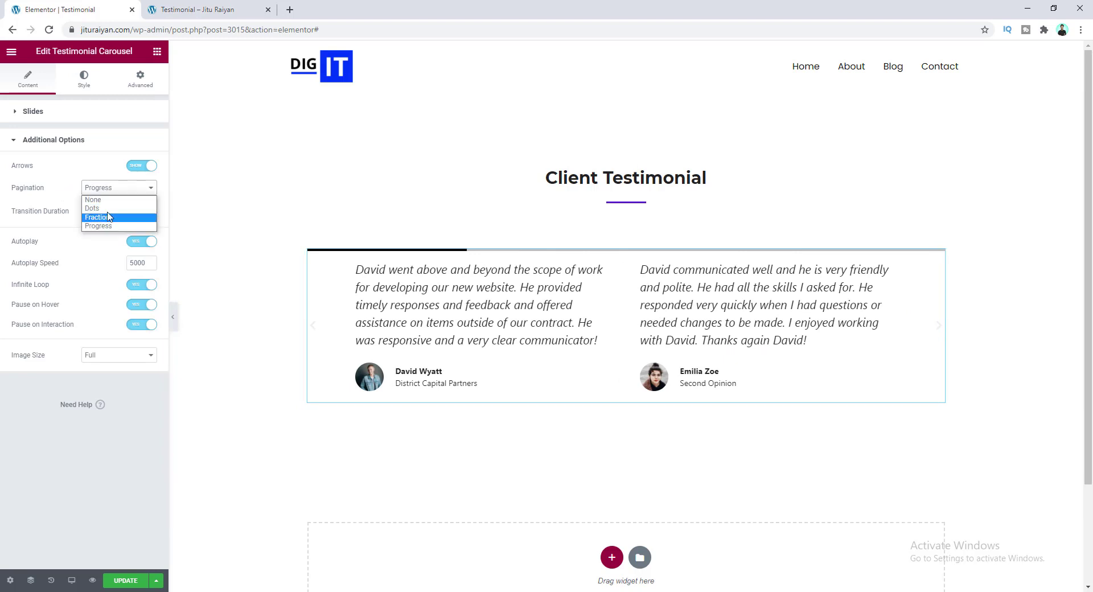
pyautogui.click(109, 200)
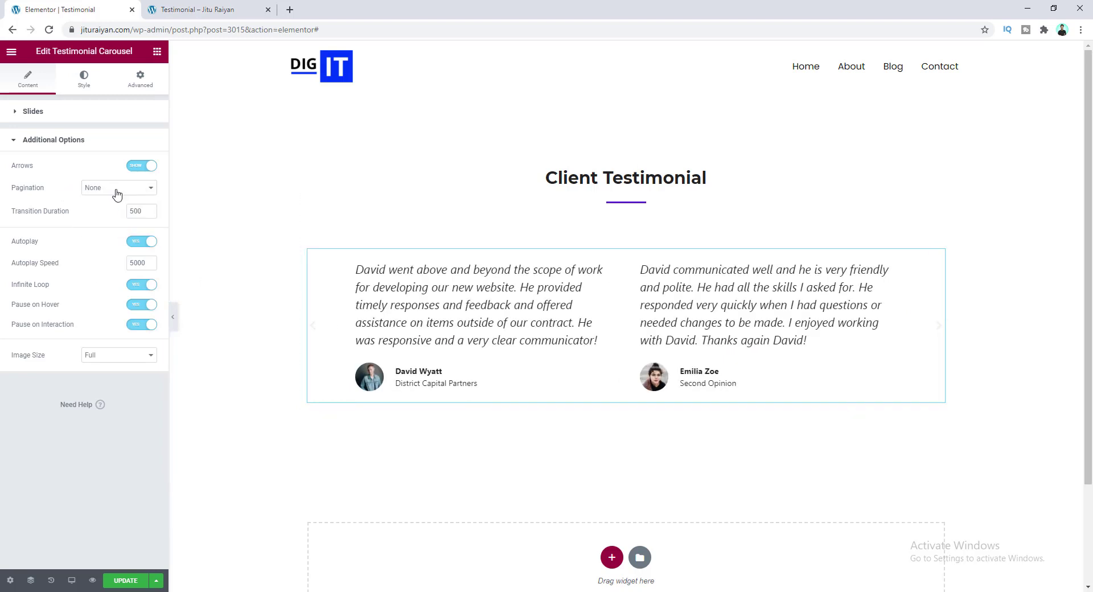
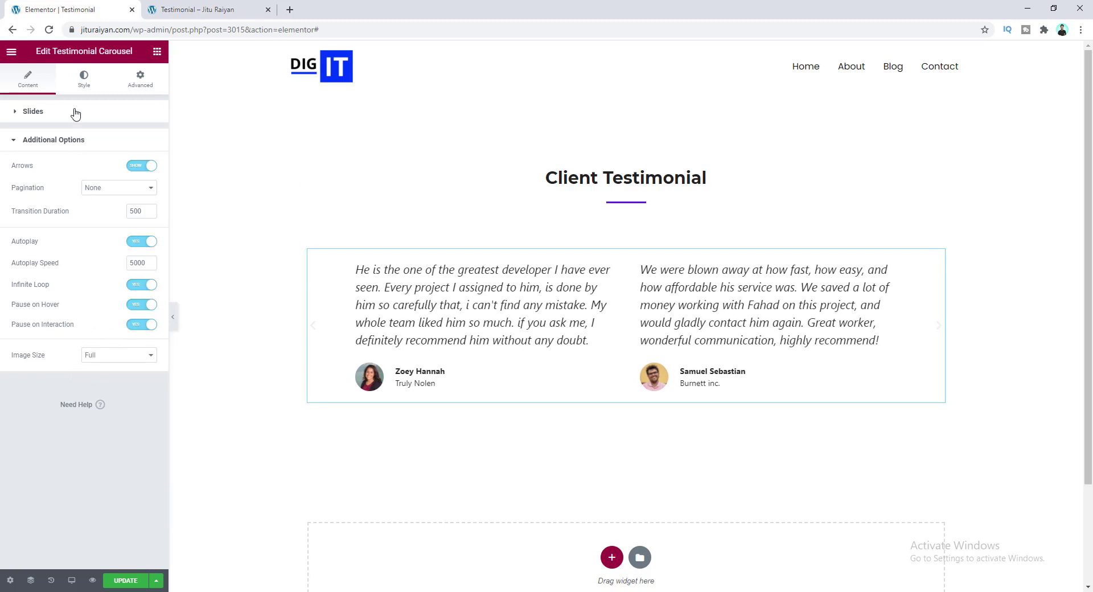
# - Give the testimonial slides a light red background and 30 spacing between slides
pyautogui.click(83, 82)
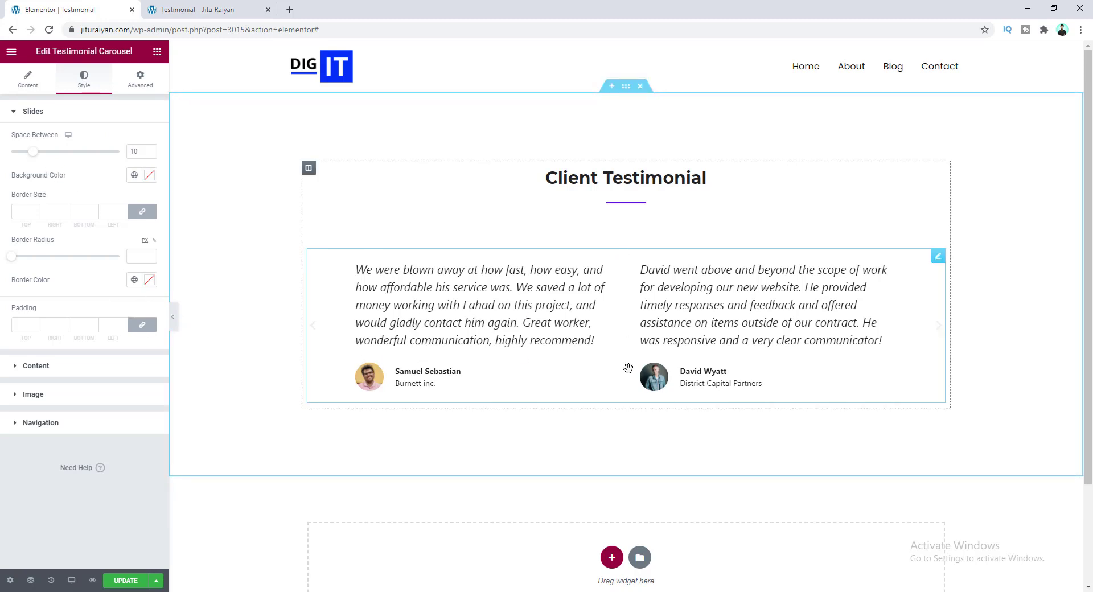
pyautogui.click(149, 175)
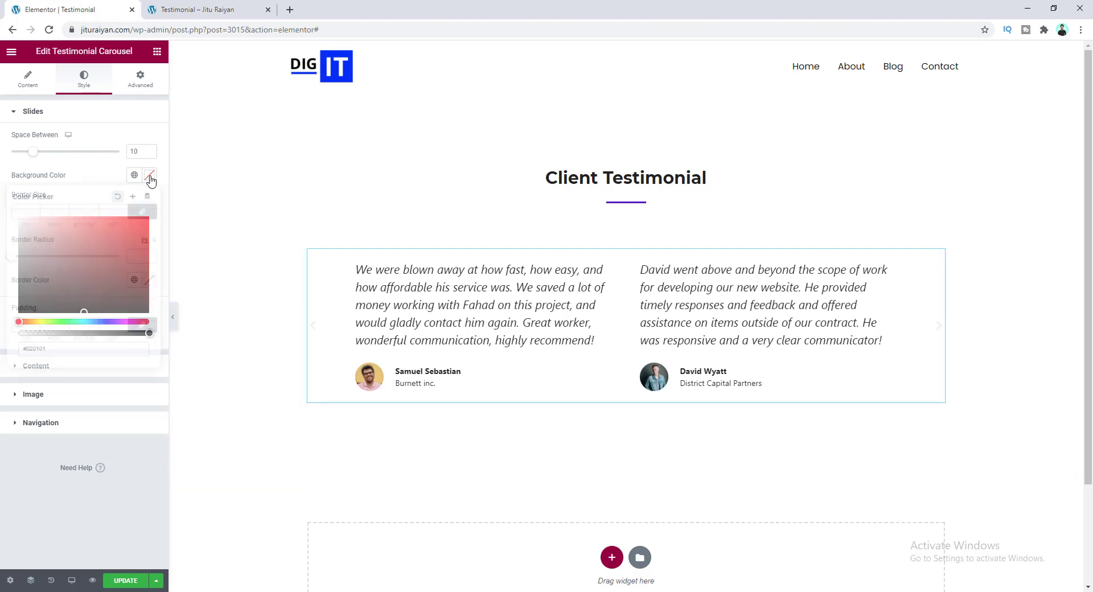
pyautogui.moveTo(129, 251); pyautogui.dragTo(77, 211)
pyautogui.click(116, 183)
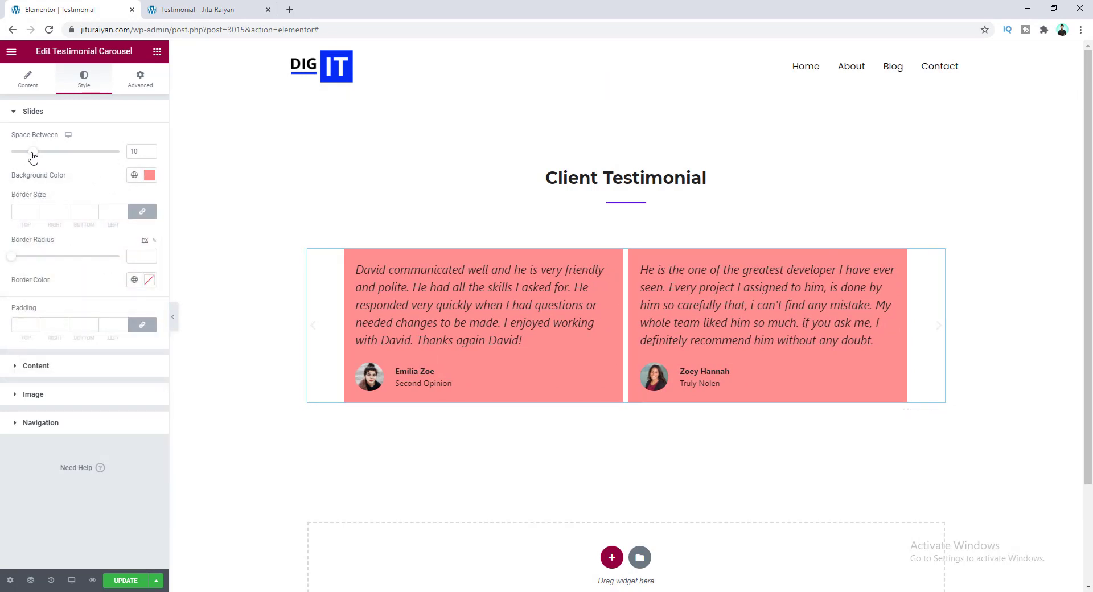
pyautogui.moveTo(33, 158); pyautogui.dragTo(78, 158)
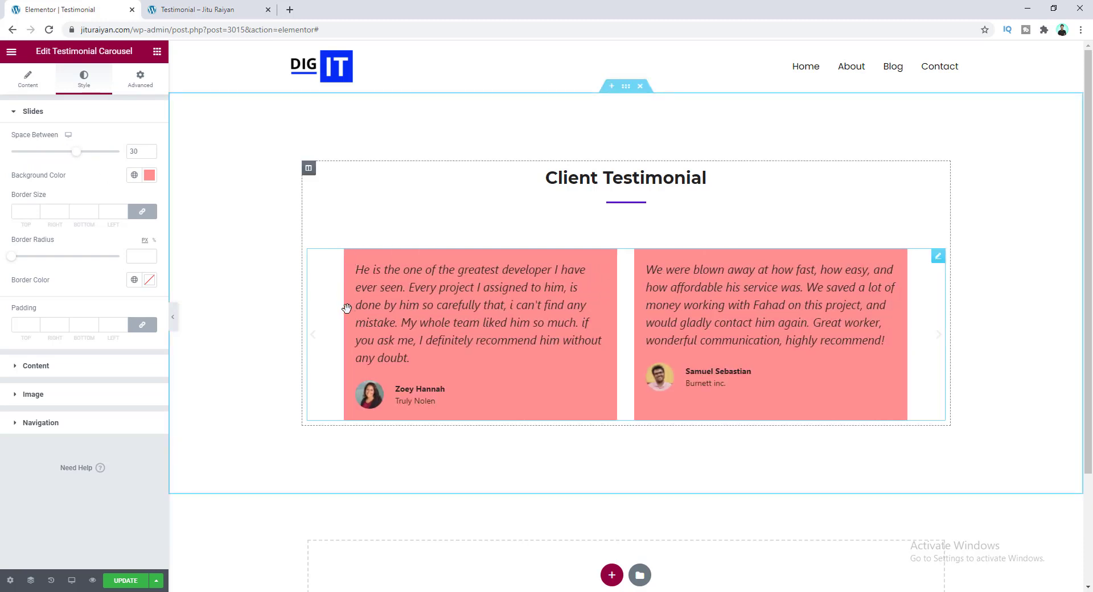
# - Set slide border size 1, radius 5, and unlinked padding 50/50/40/50
pyautogui.click(20, 211)
pyautogui.write('1')
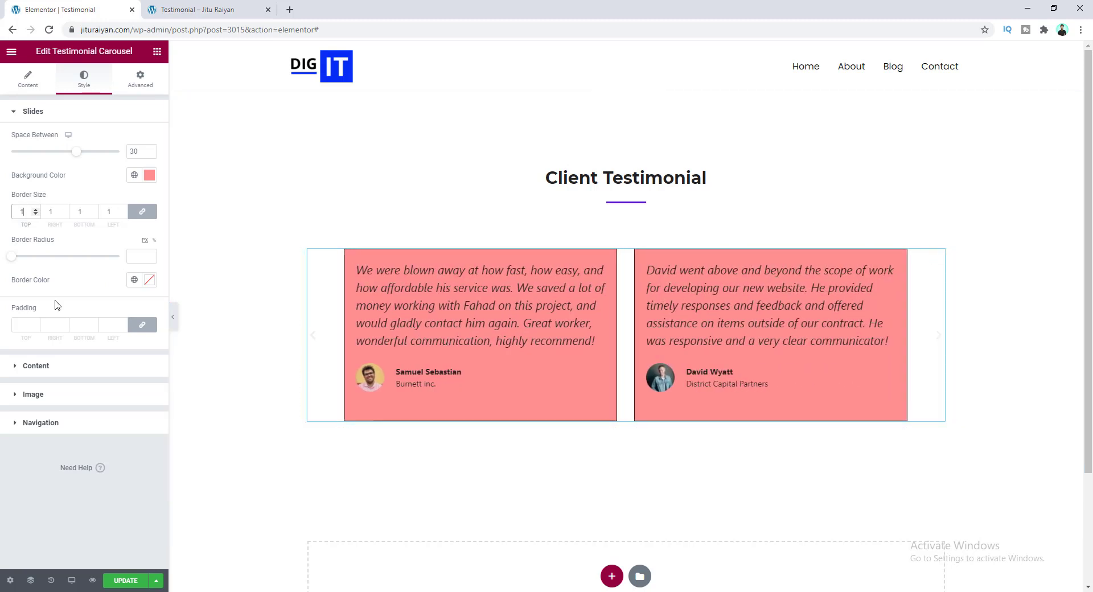
pyautogui.click(12, 260)
pyautogui.click(147, 257)
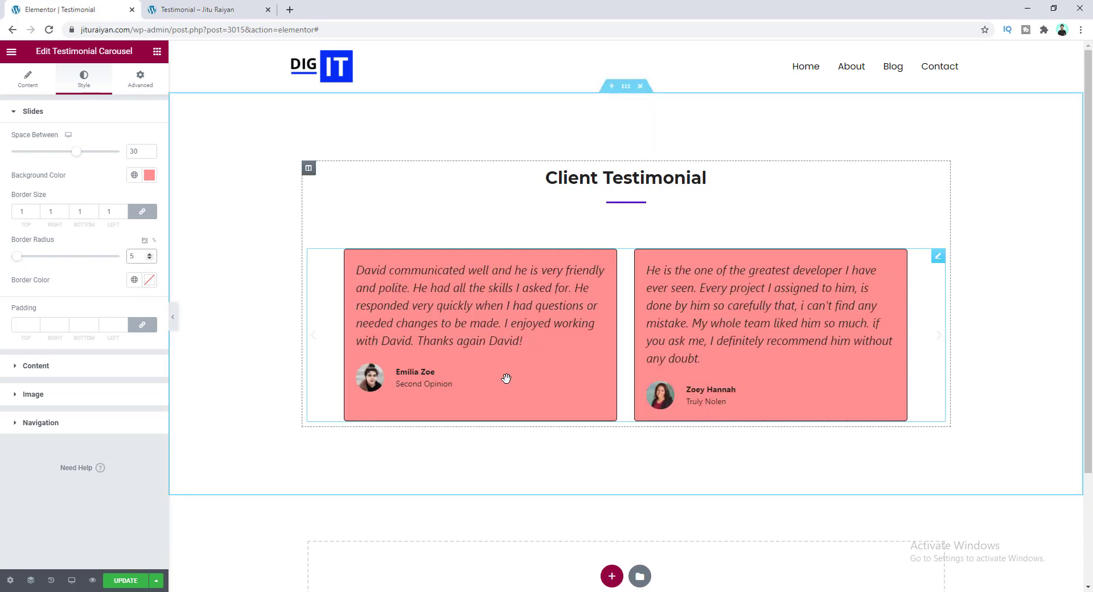
pyautogui.click(82, 324)
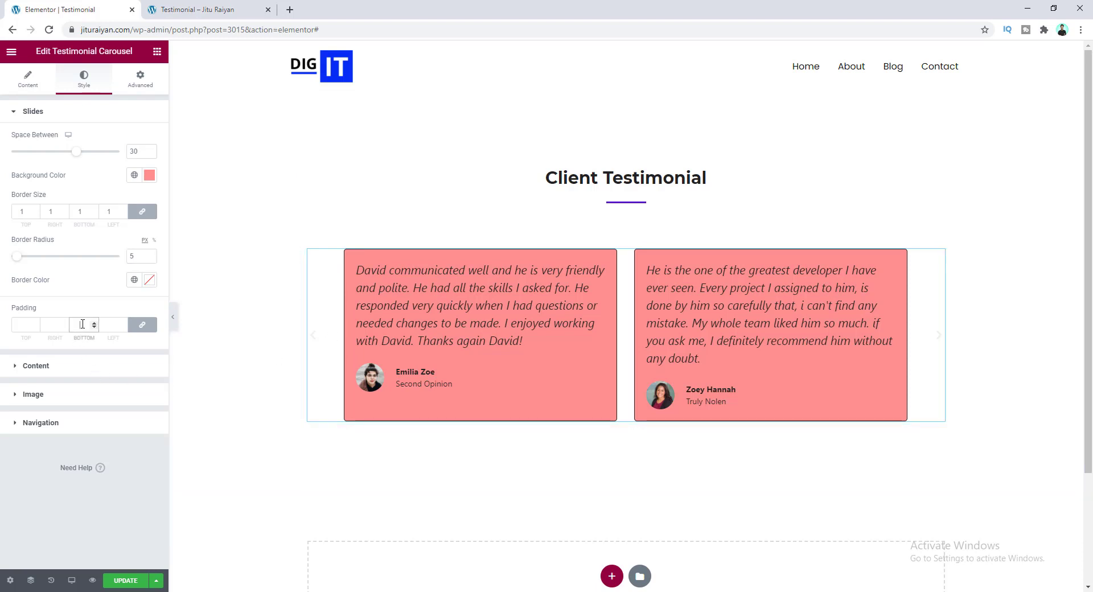
pyautogui.write('50')
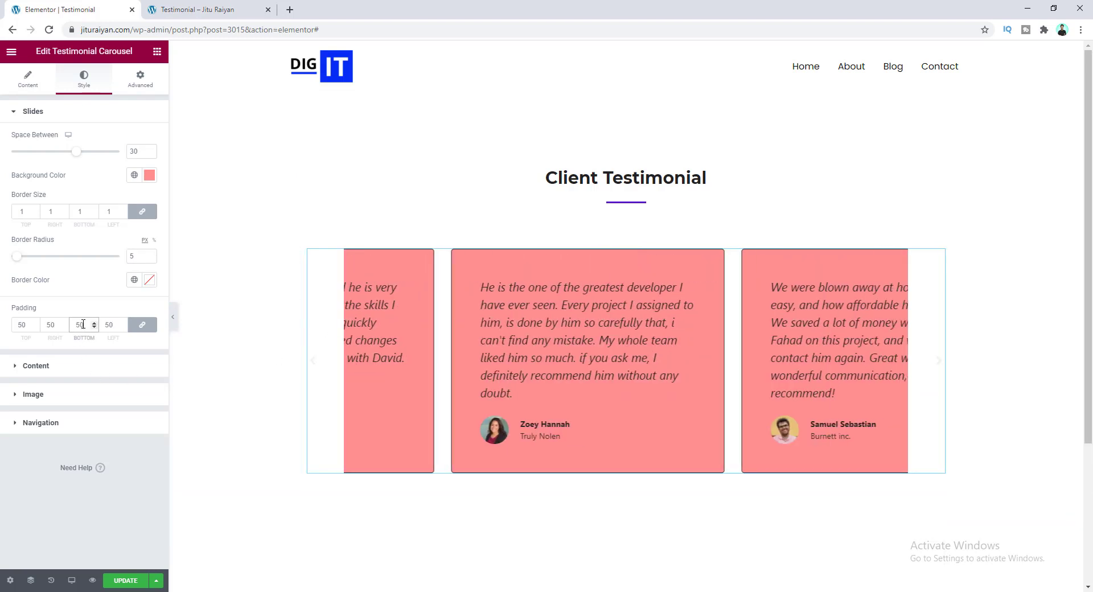
pyautogui.click(146, 326)
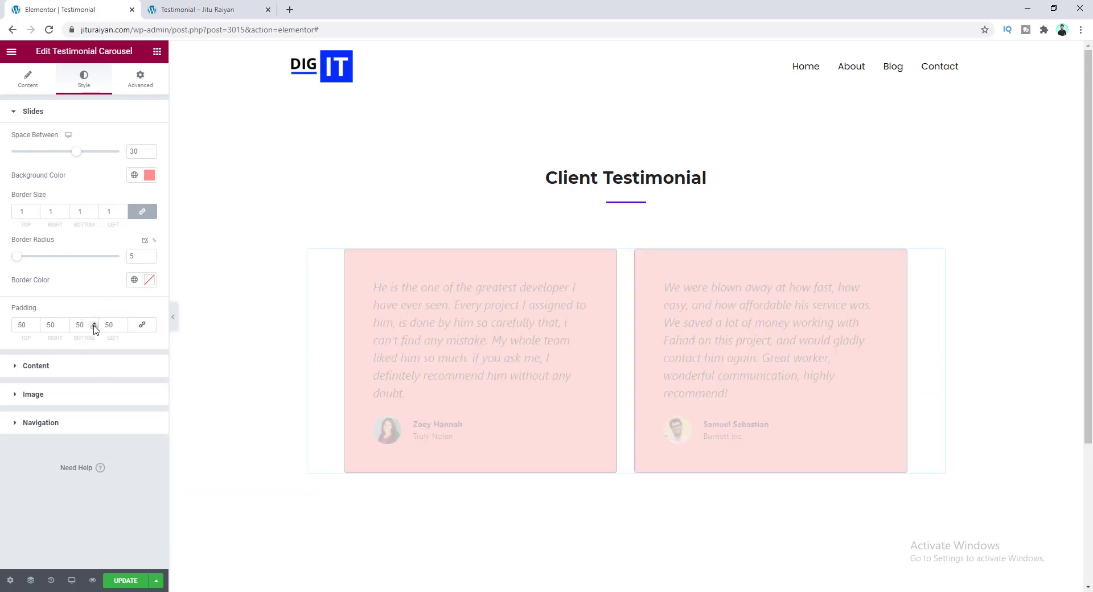
pyautogui.moveTo(79, 322); pyautogui.dragTo(69, 330)
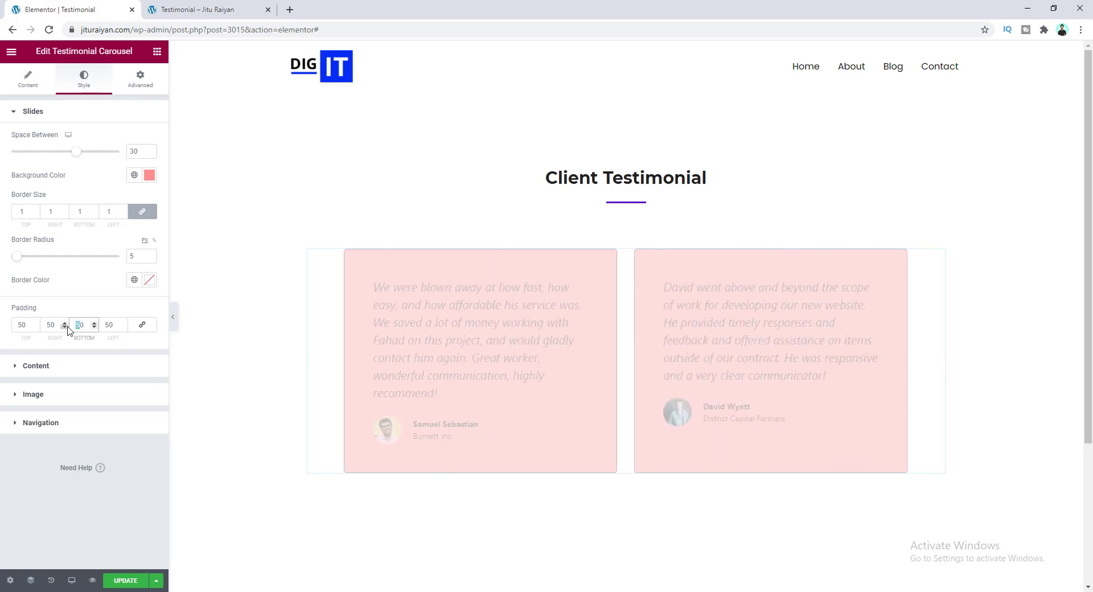
pyautogui.write('4')
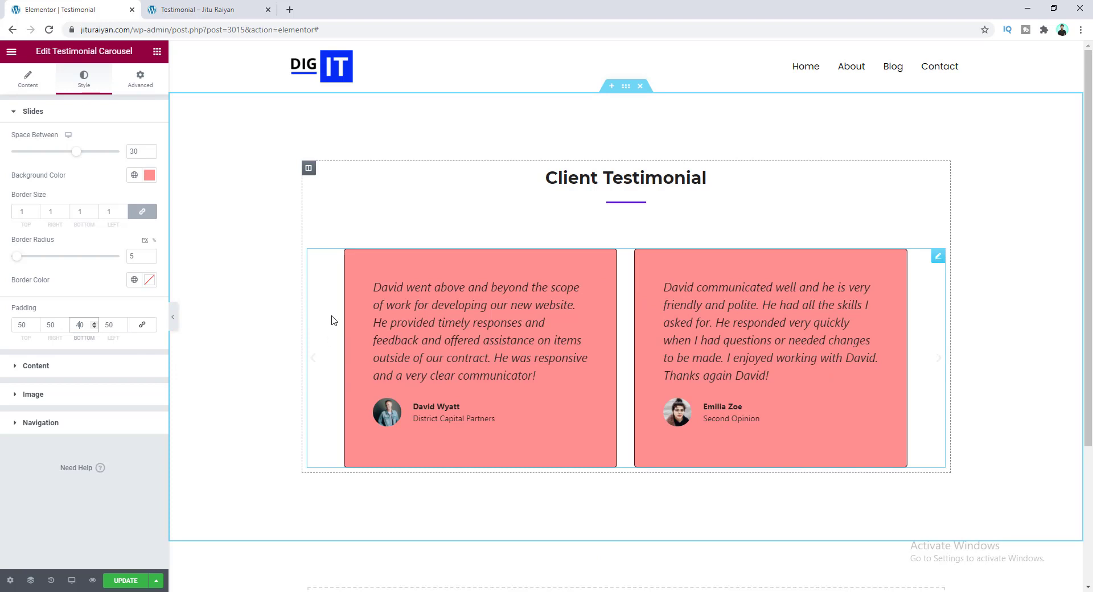
# - Make slide background and border colours #eeeeee40 and set the content gap to 38
pyautogui.click(150, 174)
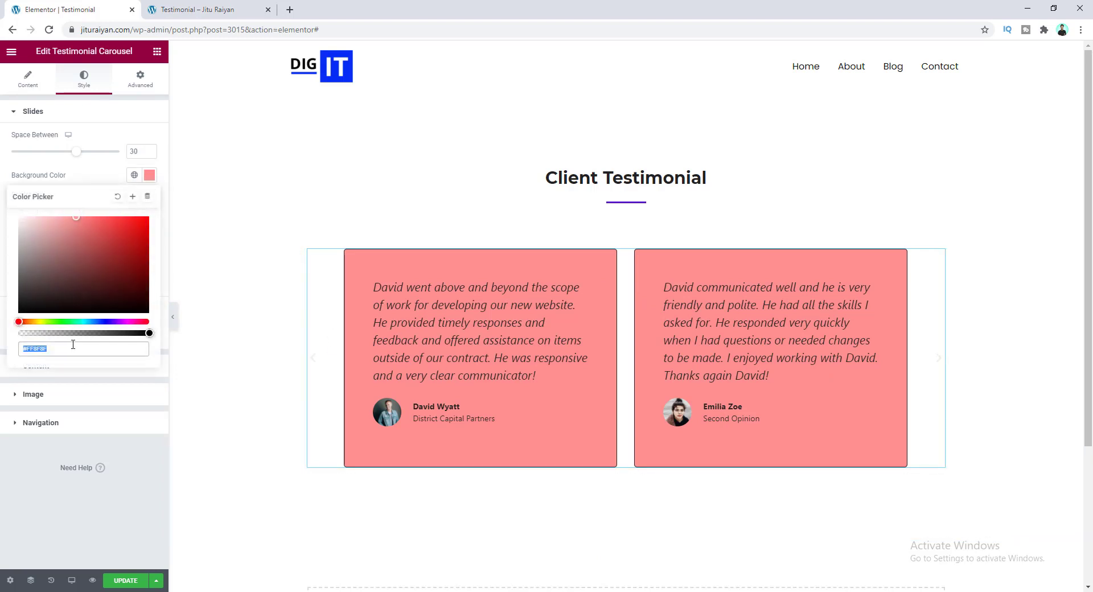
pyautogui.write('#eeeeee40')
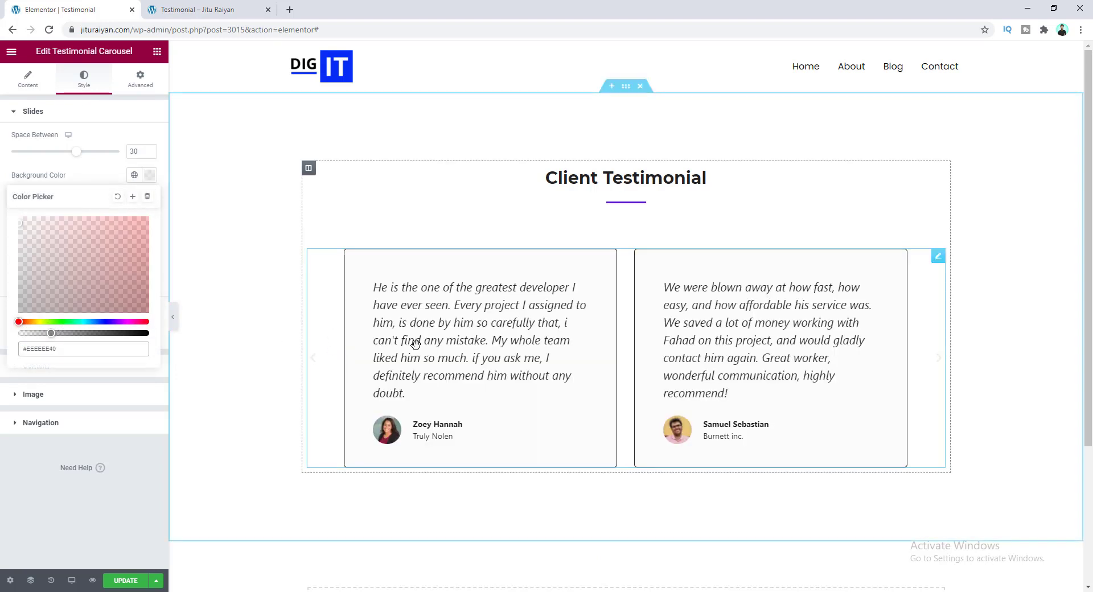
pyautogui.click(103, 176)
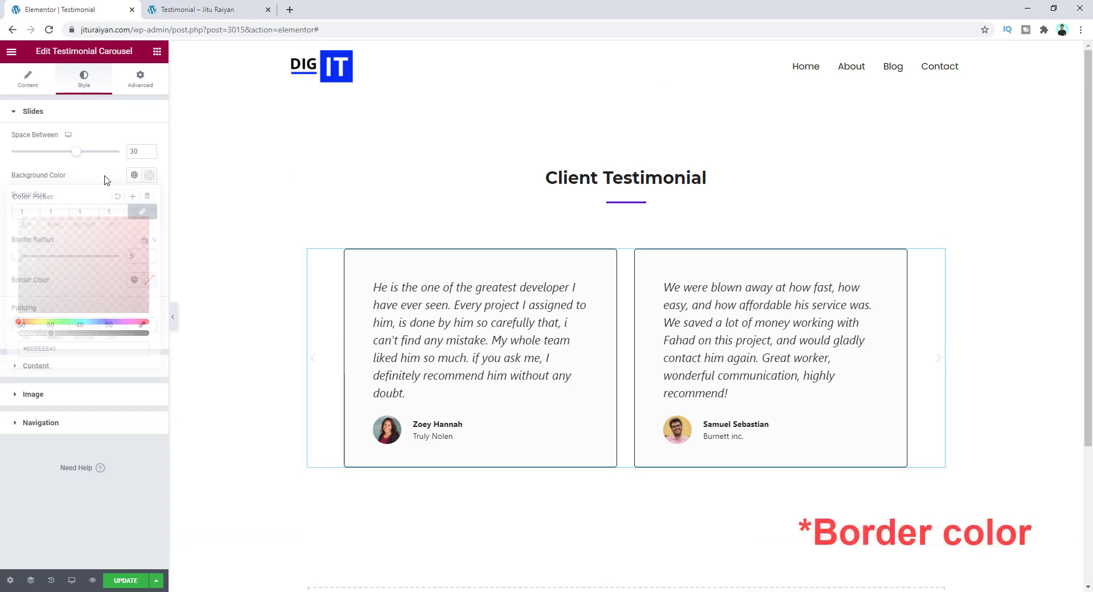
pyautogui.click(149, 280)
pyautogui.write('#eeeeee40')
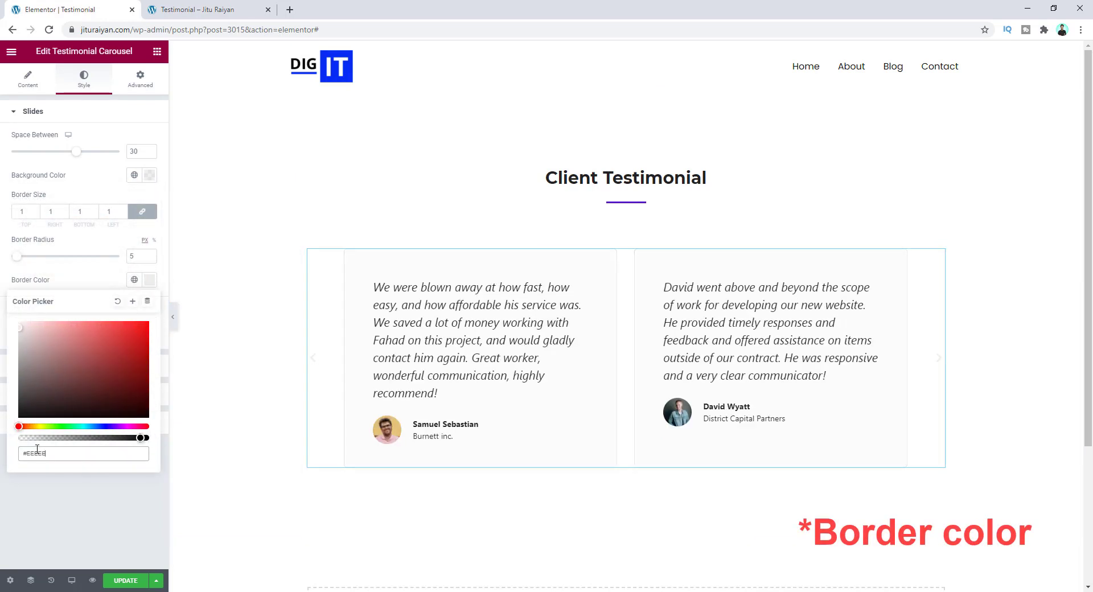
pyautogui.click(12, 276)
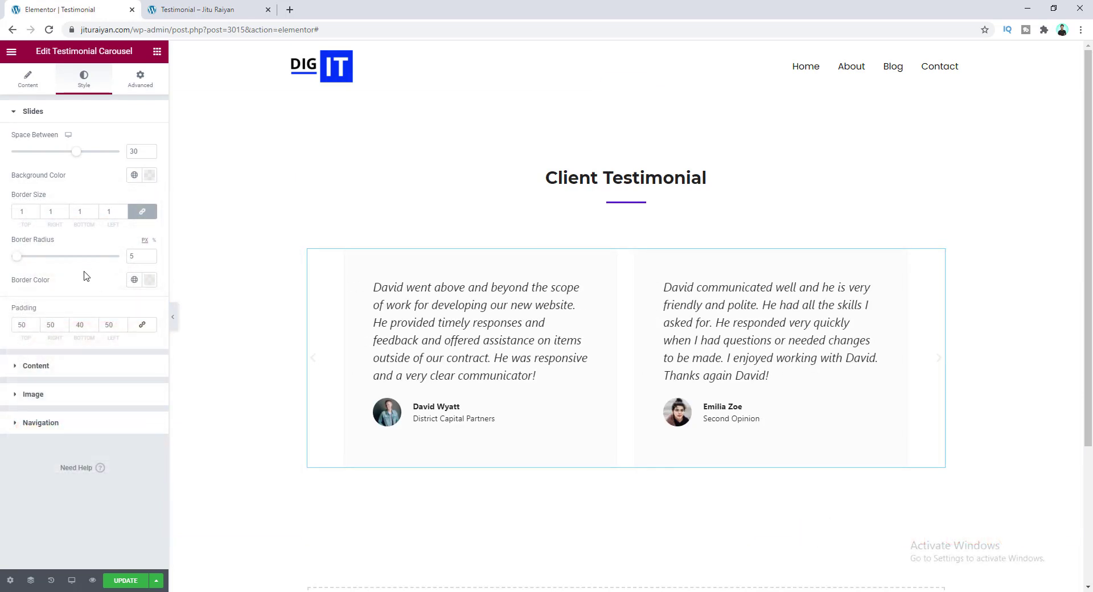
pyautogui.click(64, 371)
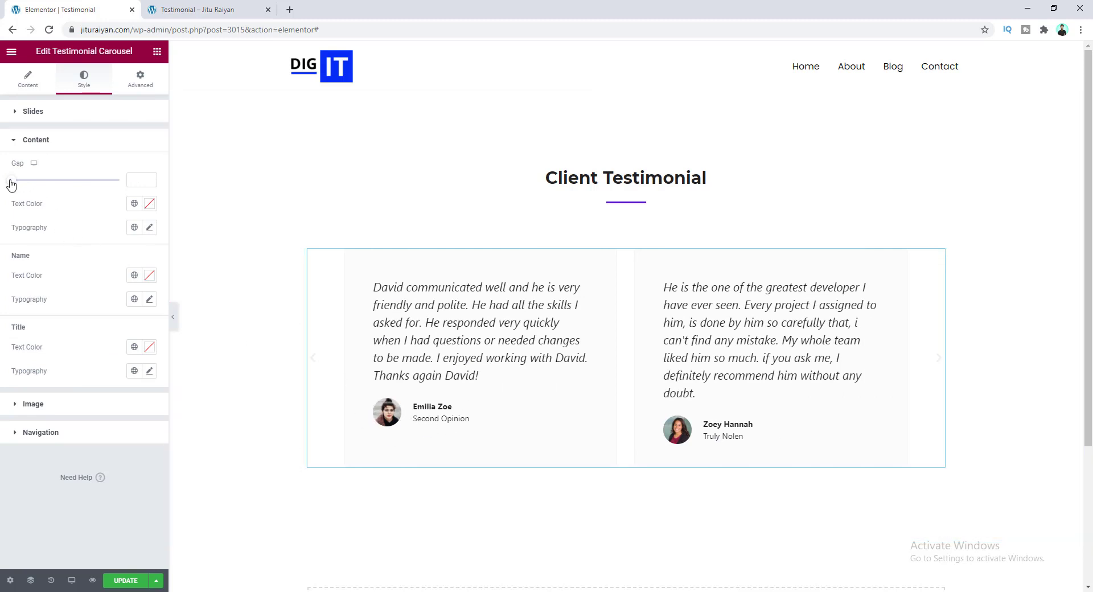
pyautogui.moveTo(11, 181); pyautogui.dragTo(52, 188)
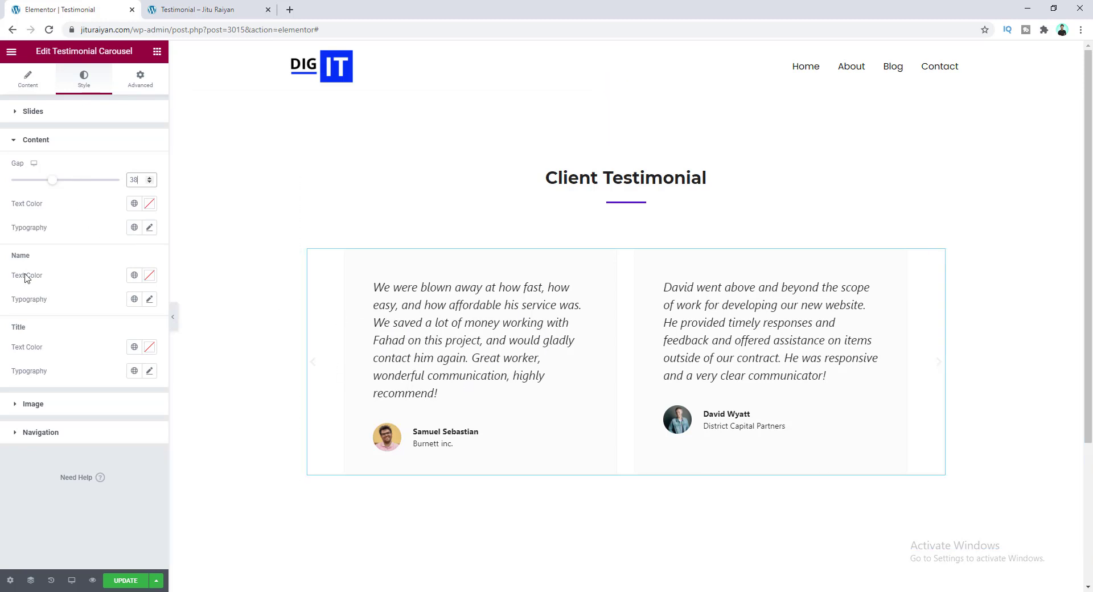
# - Set the quote text to Poppins, size 16, line height 1.9, Normal style
pyautogui.click(149, 228)
pyautogui.click(121, 281)
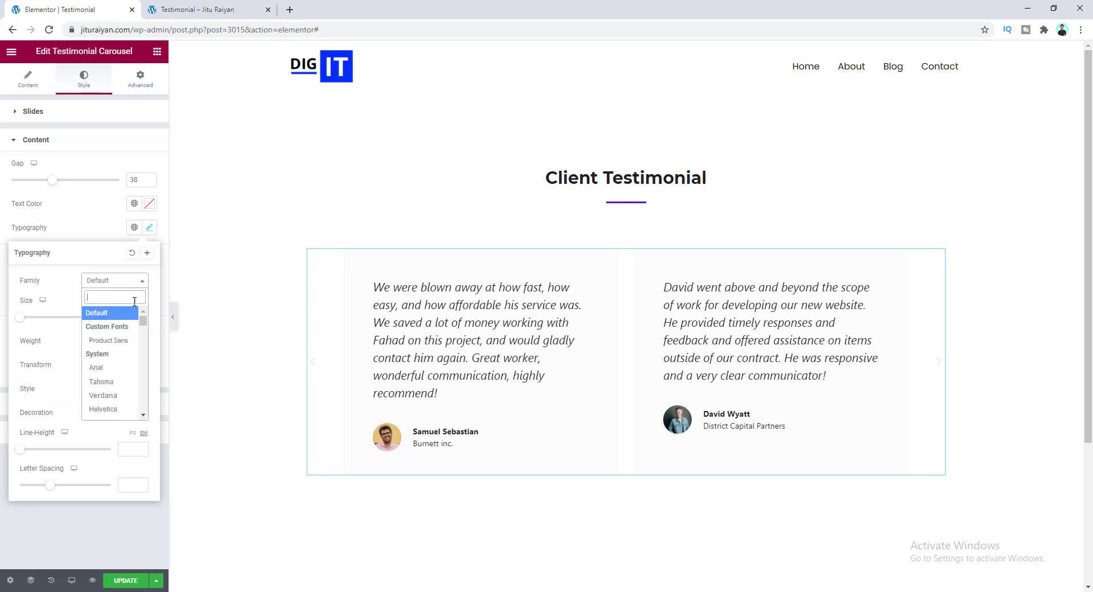
pyautogui.write('popp')
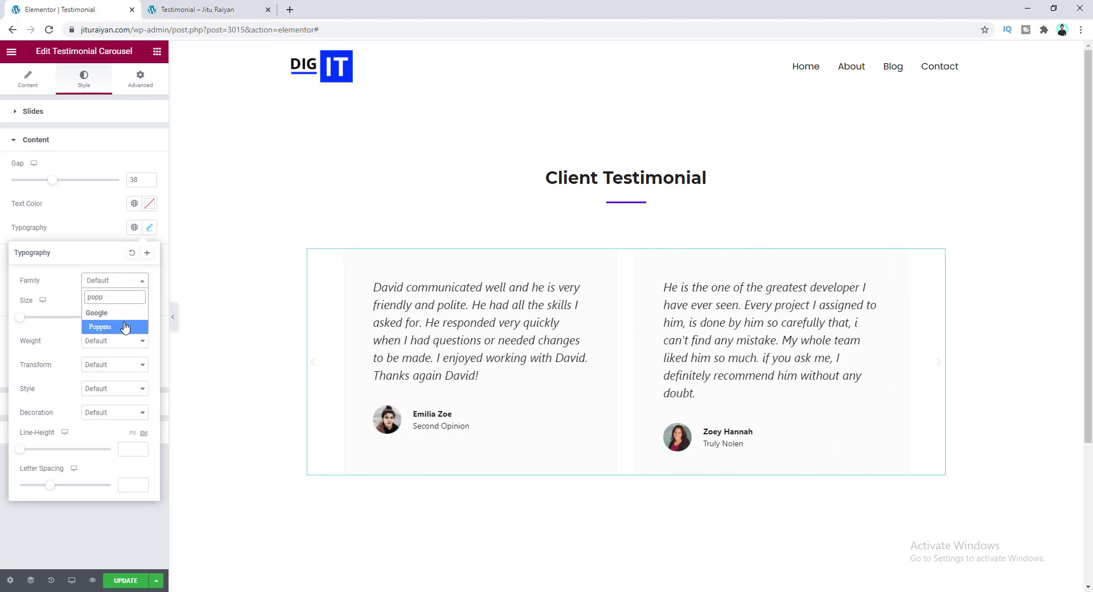
pyautogui.click(125, 328)
pyautogui.moveTo(18, 323); pyautogui.dragTo(25, 320)
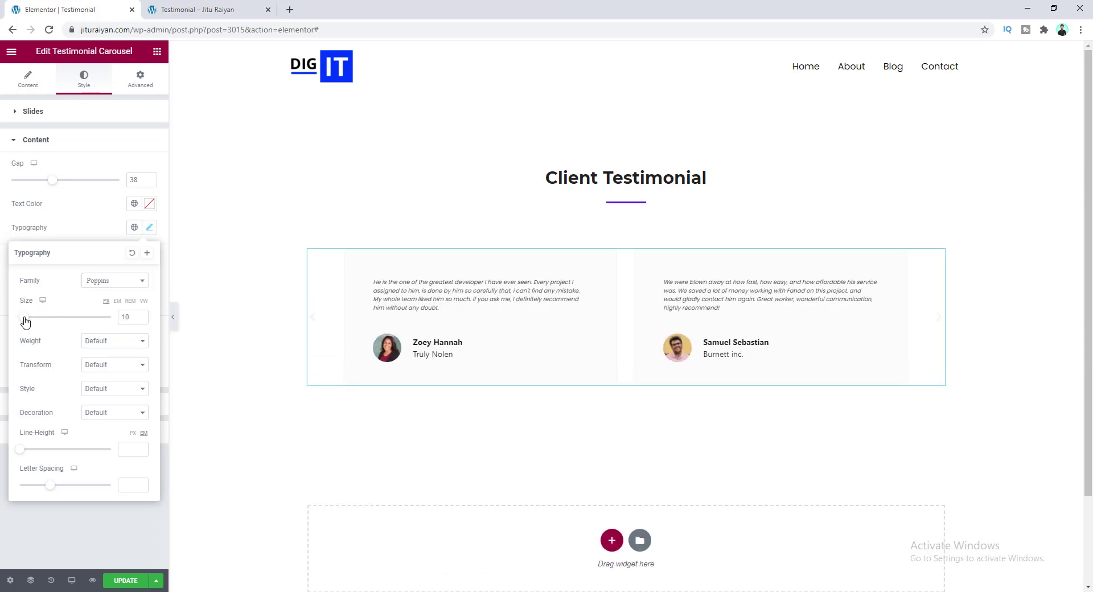
pyautogui.doubleClick(135, 317)
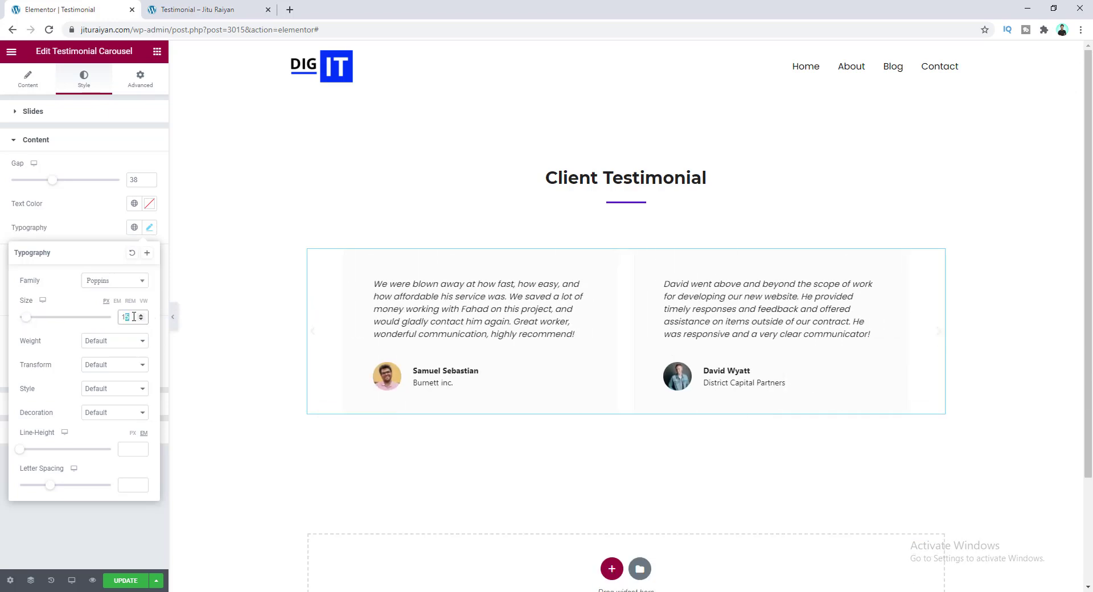
pyautogui.write('16')
pyautogui.click(130, 450)
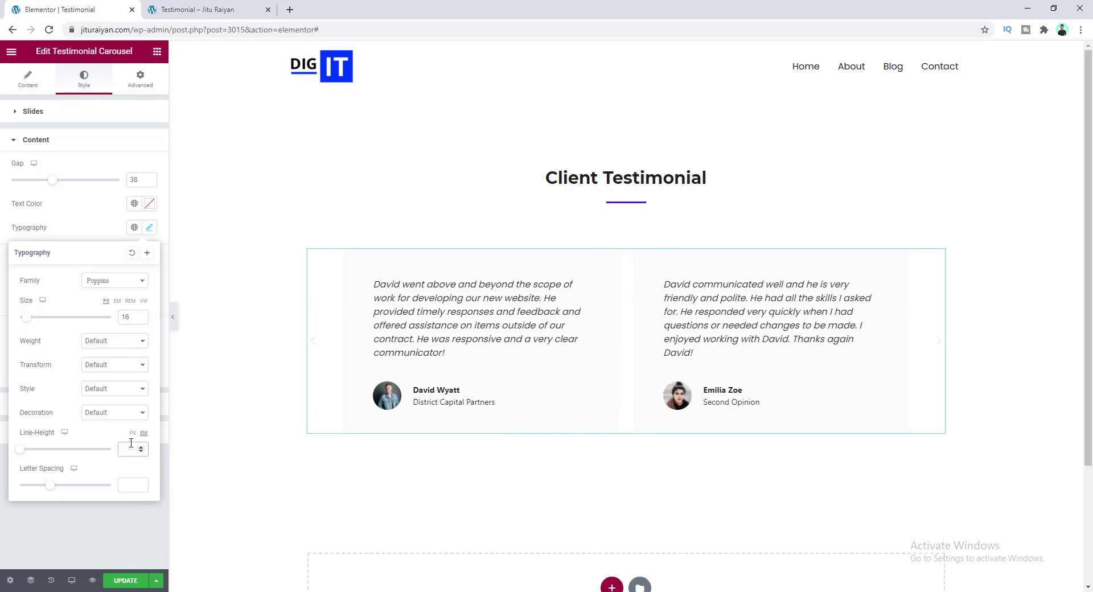
pyautogui.write('1.9')
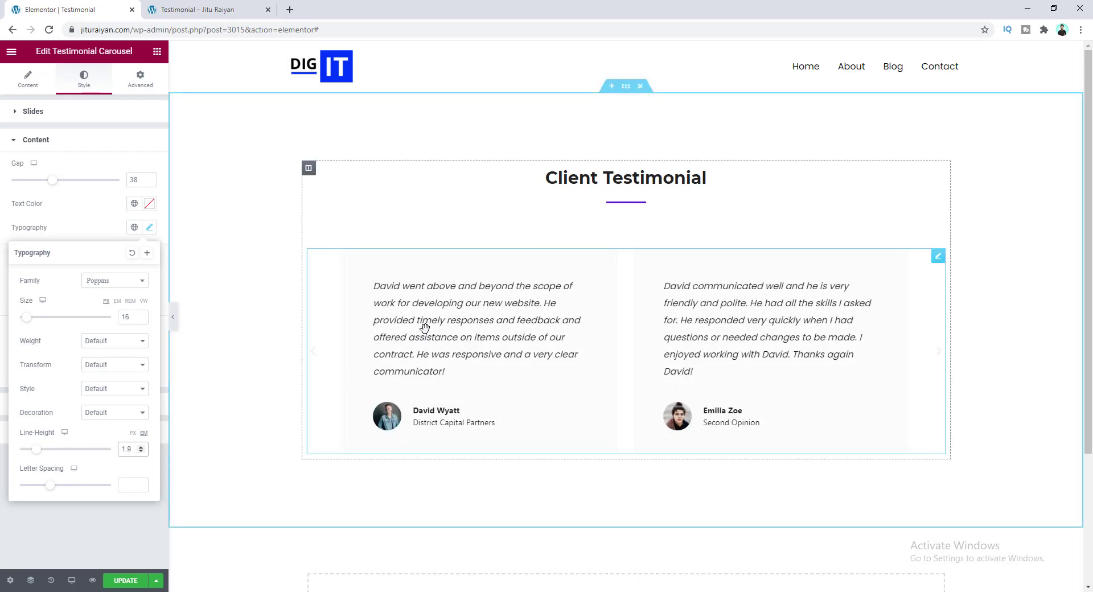
pyautogui.click(112, 390)
pyautogui.click(109, 410)
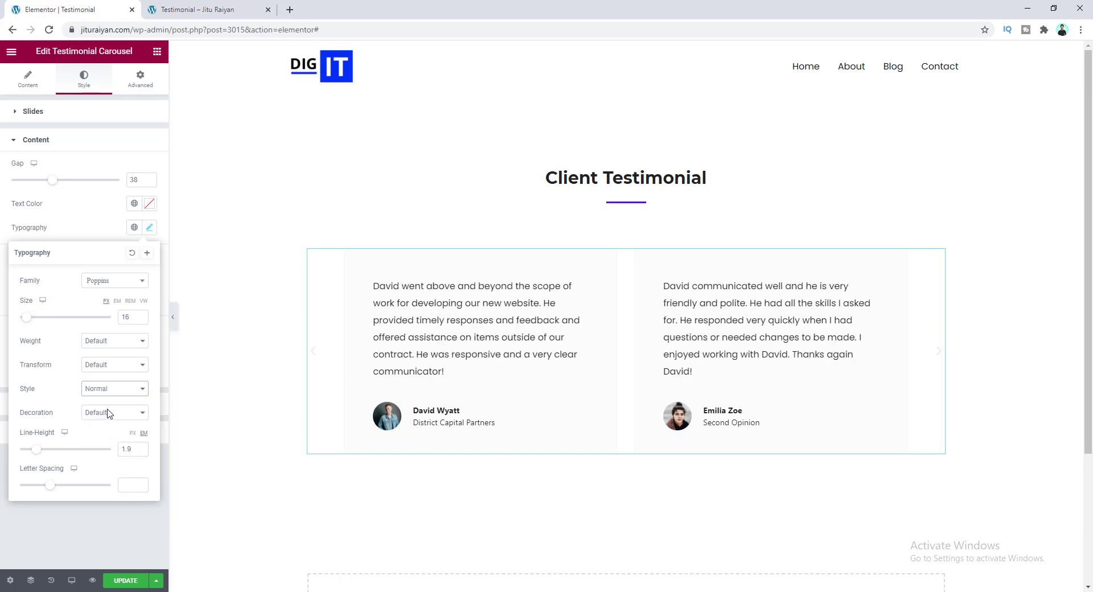
pyautogui.click(101, 230)
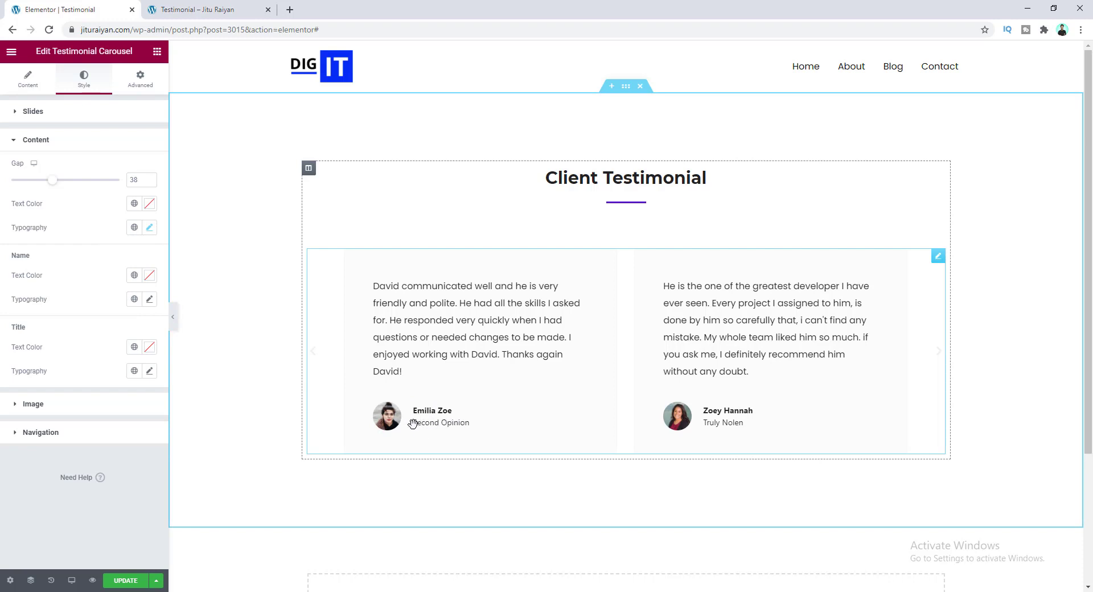
# - Set the client name typography family to Poppins
pyautogui.click(150, 300)
pyautogui.click(141, 354)
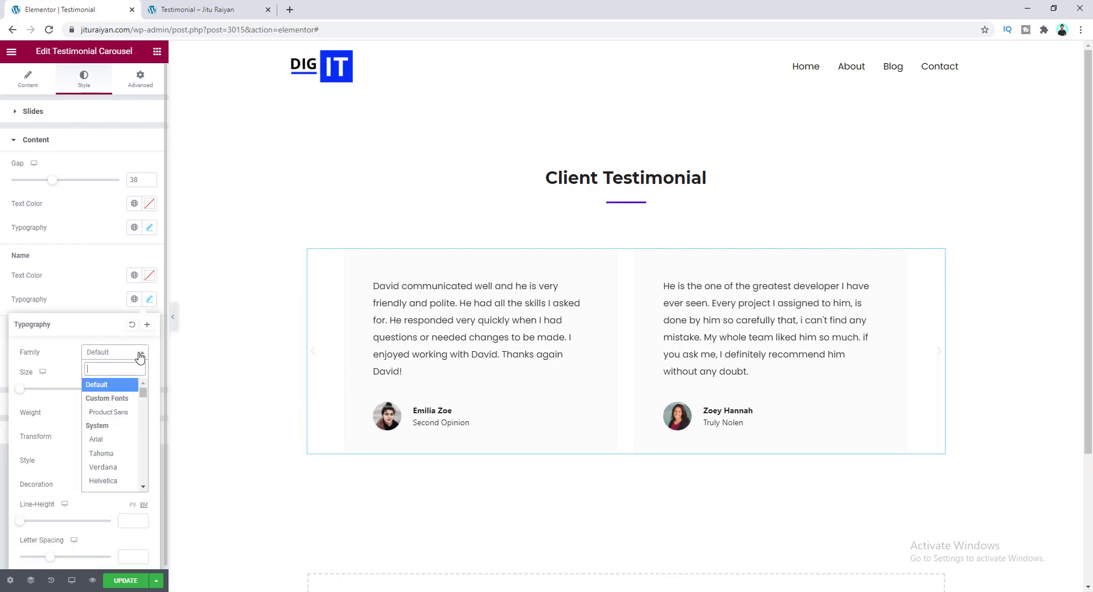
pyautogui.write('poppins')
pyautogui.press('Return')
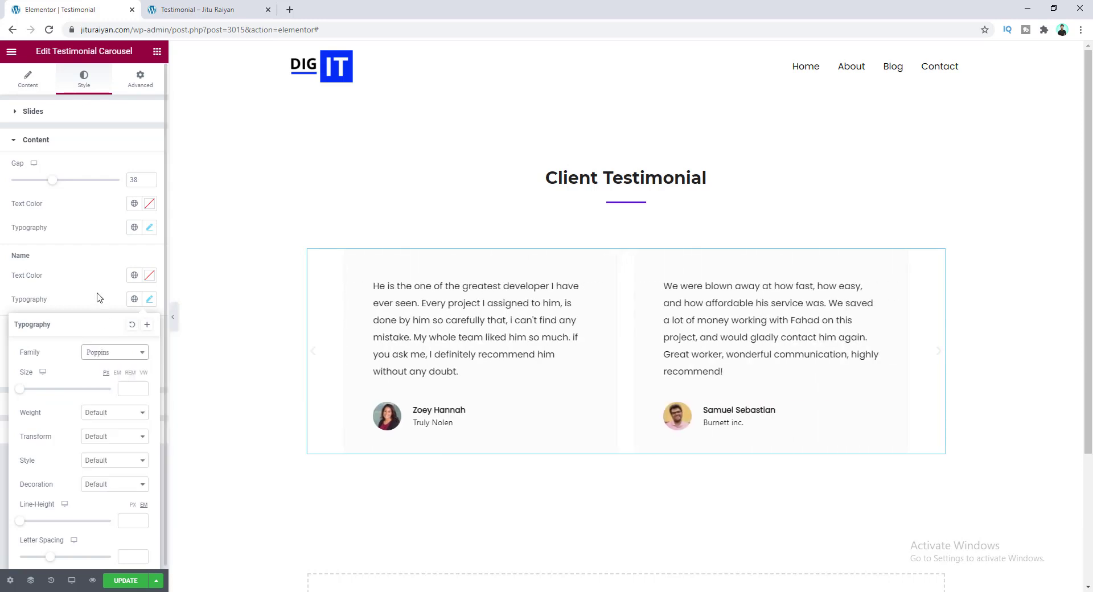
pyautogui.click(97, 297)
# - Set the client title typography family to Poppins
pyautogui.click(149, 371)
pyautogui.click(135, 424)
pyautogui.write('poppins')
pyautogui.press('Return')
pyautogui.click(105, 371)
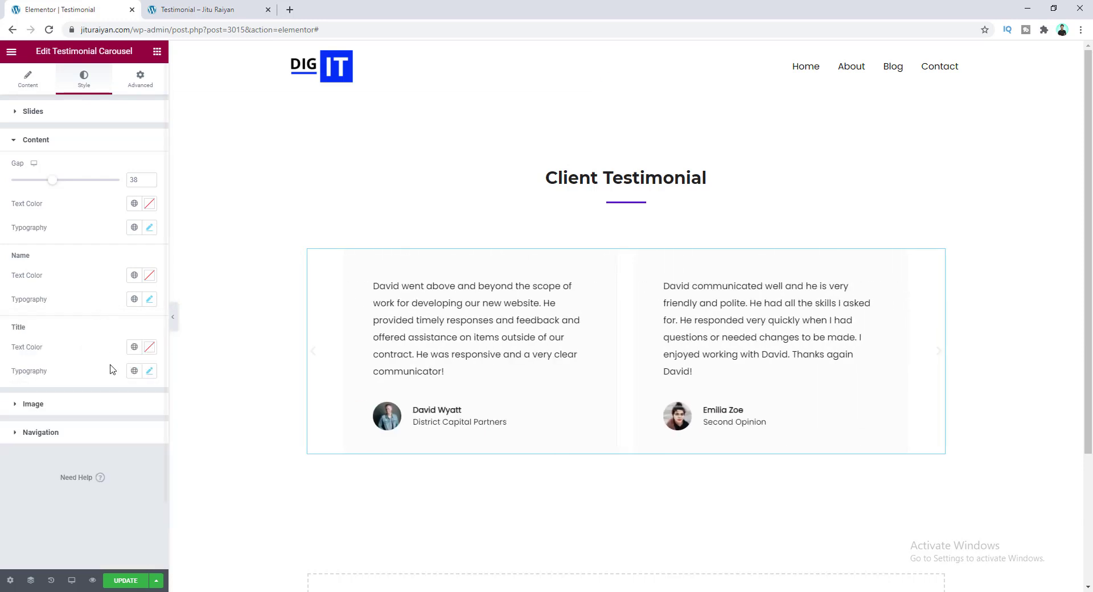
pyautogui.click(78, 405)
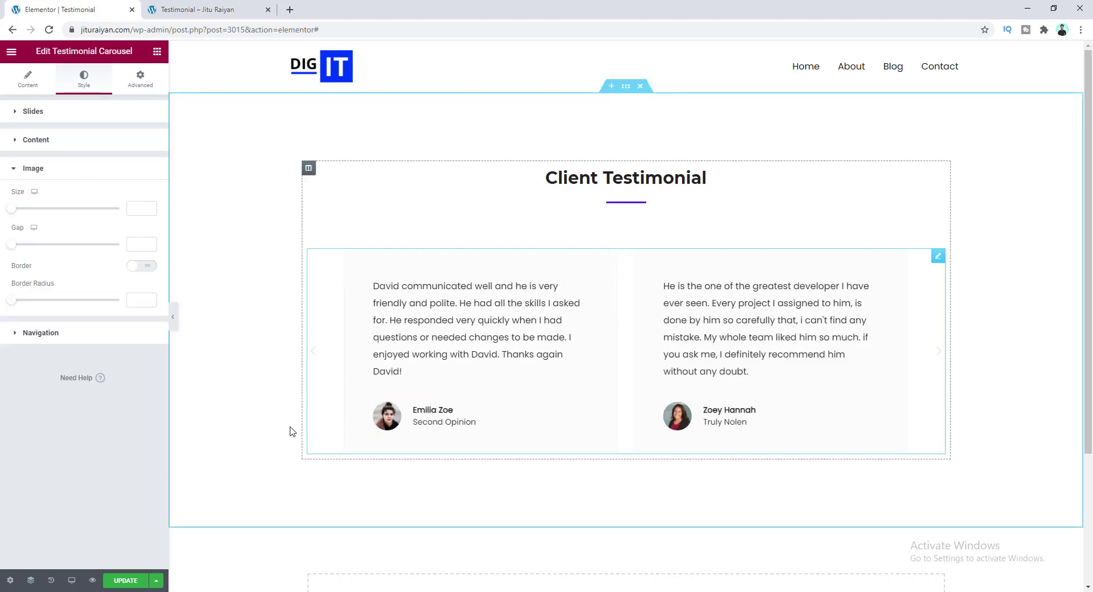
# - Set the avatar image size to 70, trying then clearing a 12 border radius
pyautogui.moveTo(15, 214); pyautogui.dragTo(53, 215)
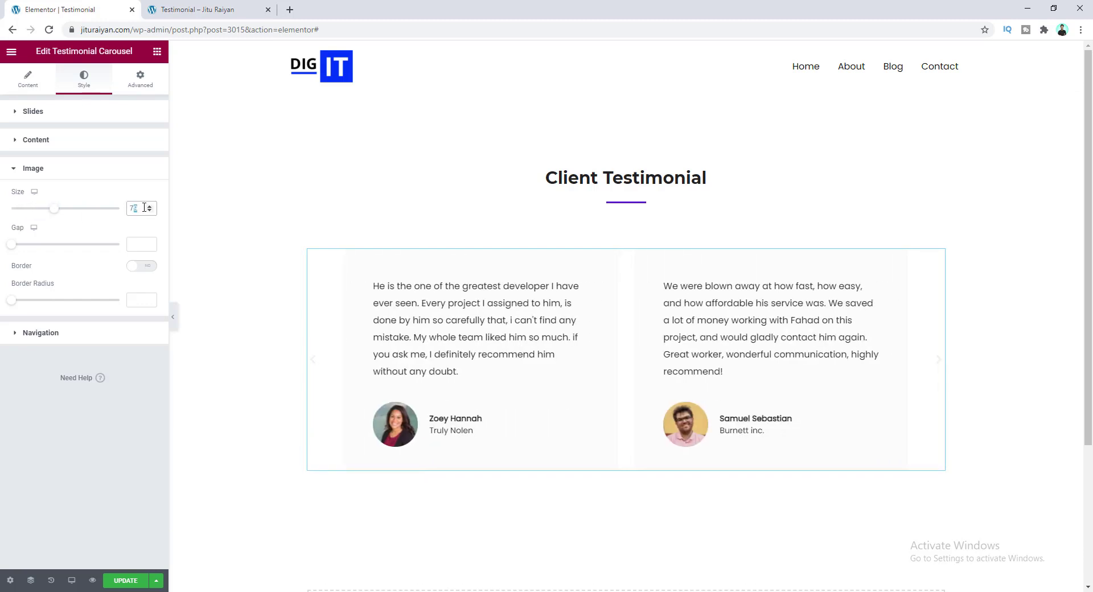
pyautogui.write('0')
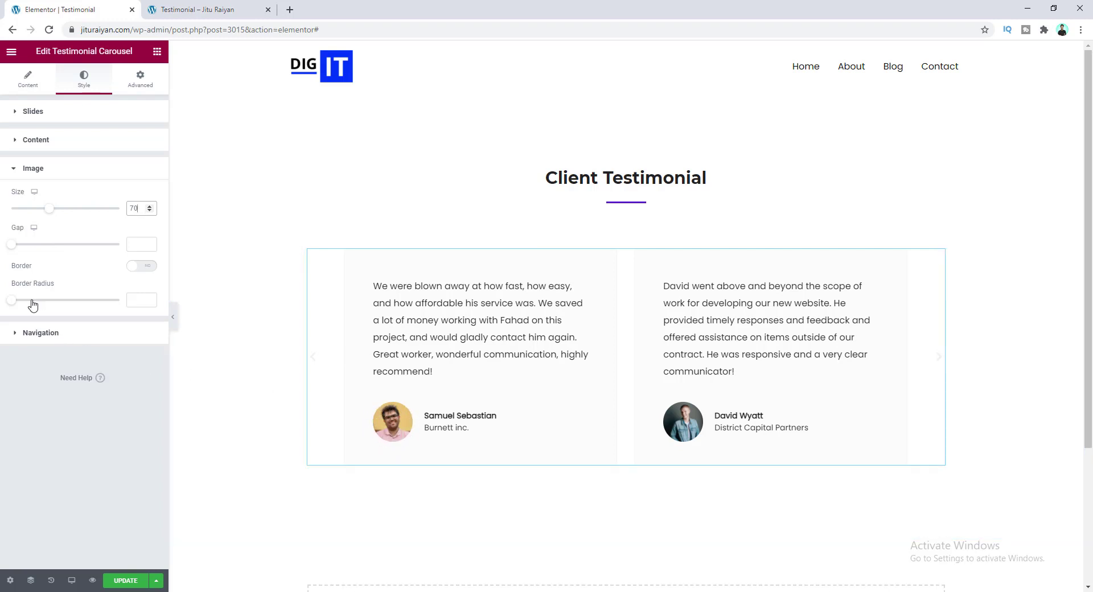
pyautogui.moveTo(11, 301)
pyautogui.mouseDown()
pyautogui.moveTo(59, 300)
pyautogui.moveTo(25, 300)
pyautogui.mouseUp()
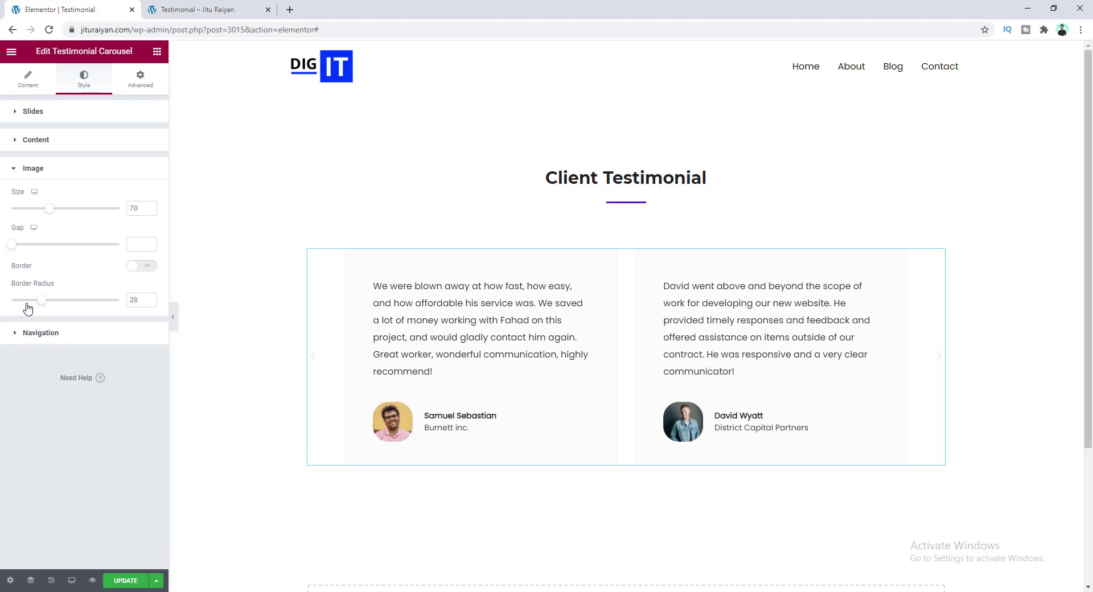
pyautogui.doubleClick(143, 298)
pyautogui.press('BackSpace')
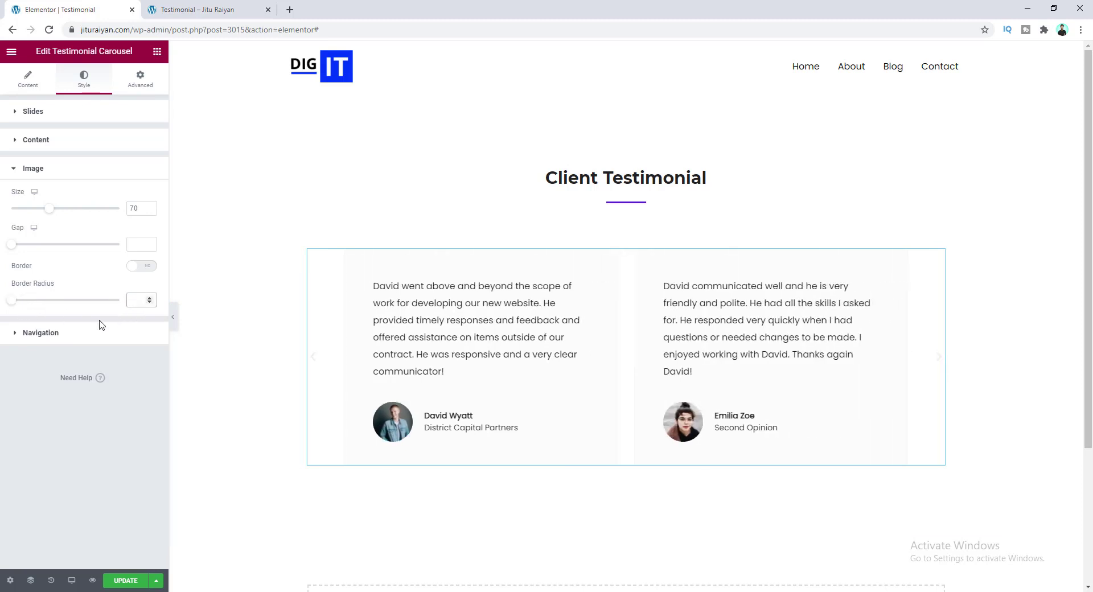
pyautogui.click(93, 339)
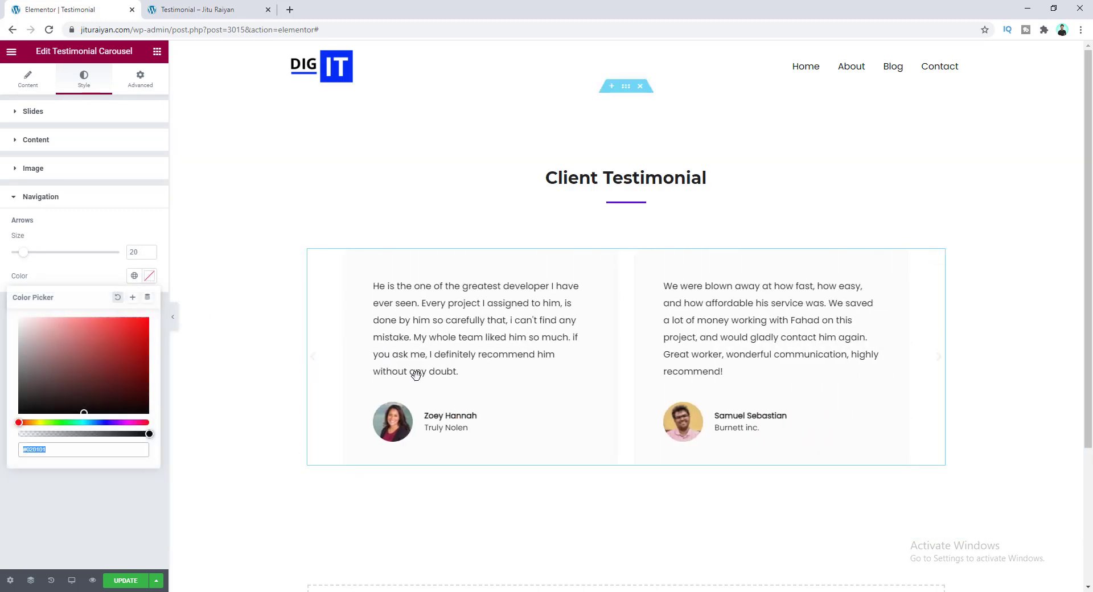
# - Colour the navigation arrows #0000004A and update the page
pyautogui.click(49, 450)
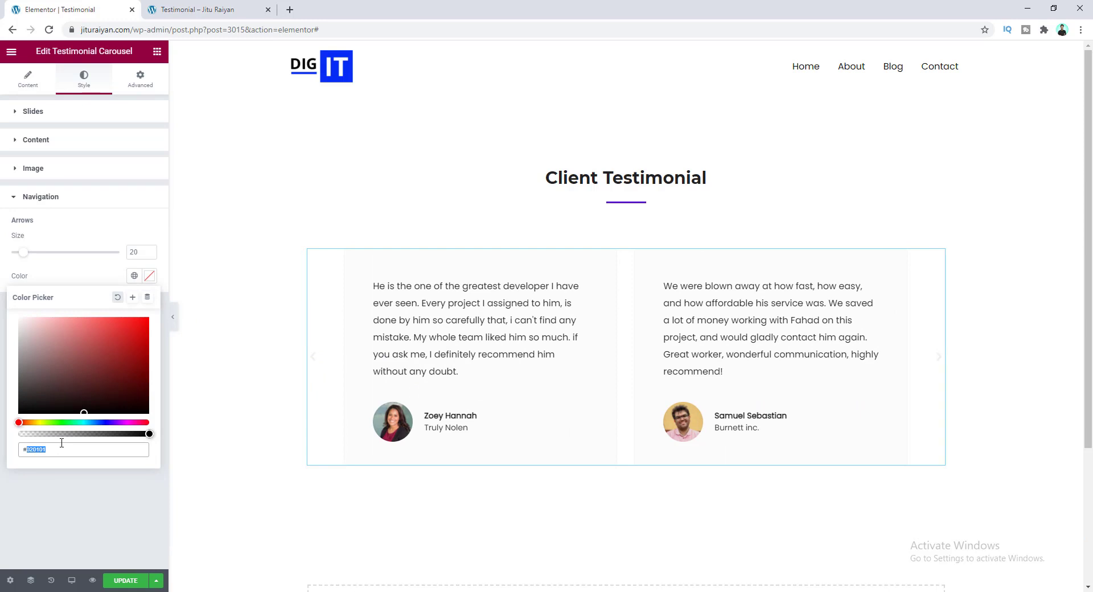
pyautogui.write('#0000004A')
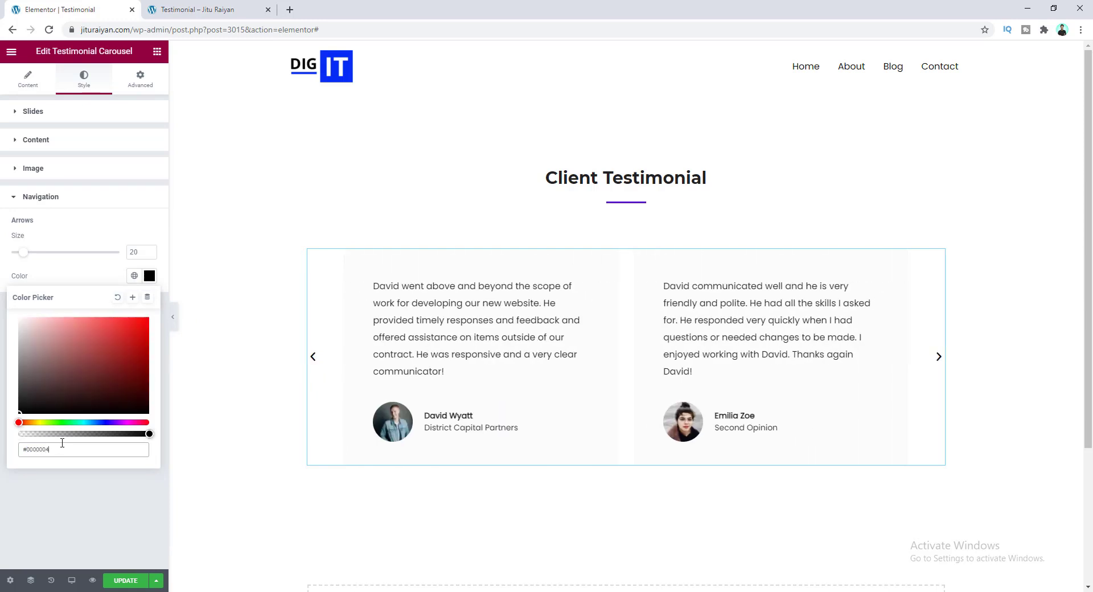
pyautogui.click(87, 280)
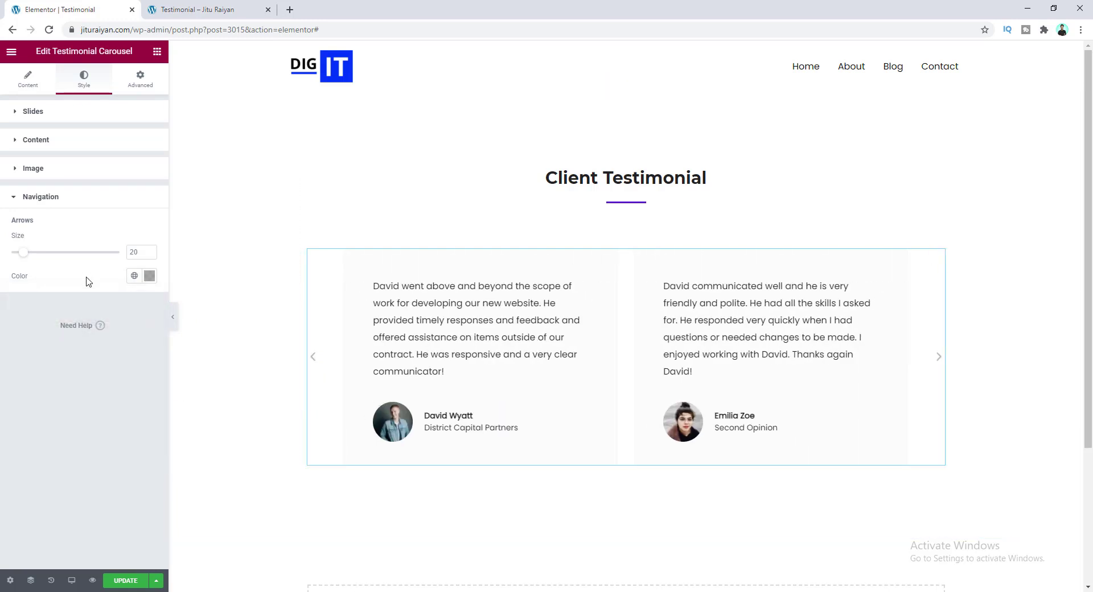
pyautogui.click(126, 581)
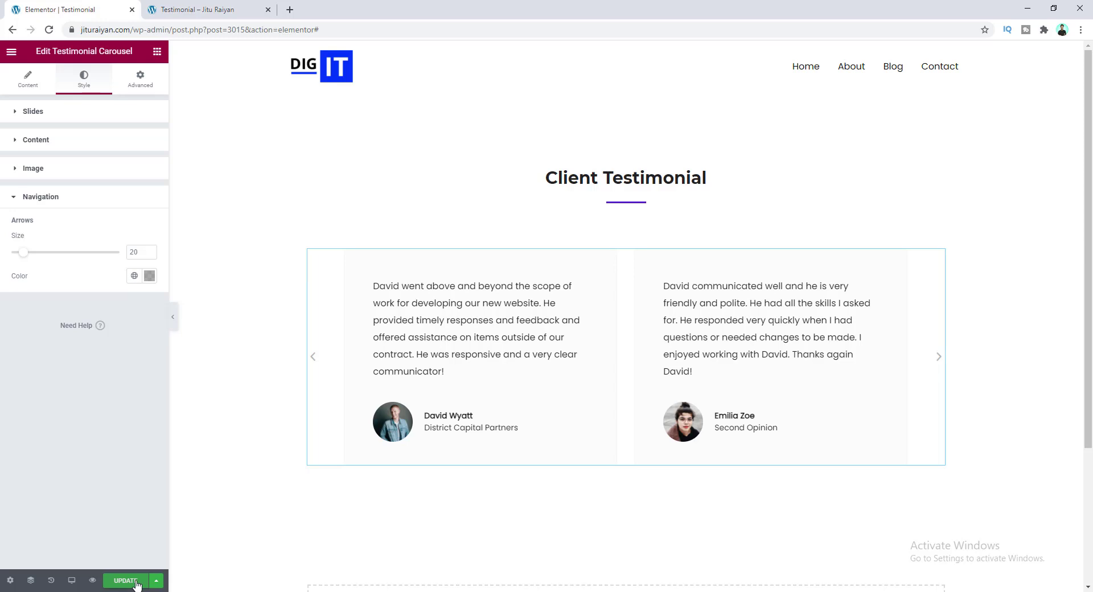
# - Preview the saved page and swipe the carousel through later testimonials
pyautogui.click(93, 581)
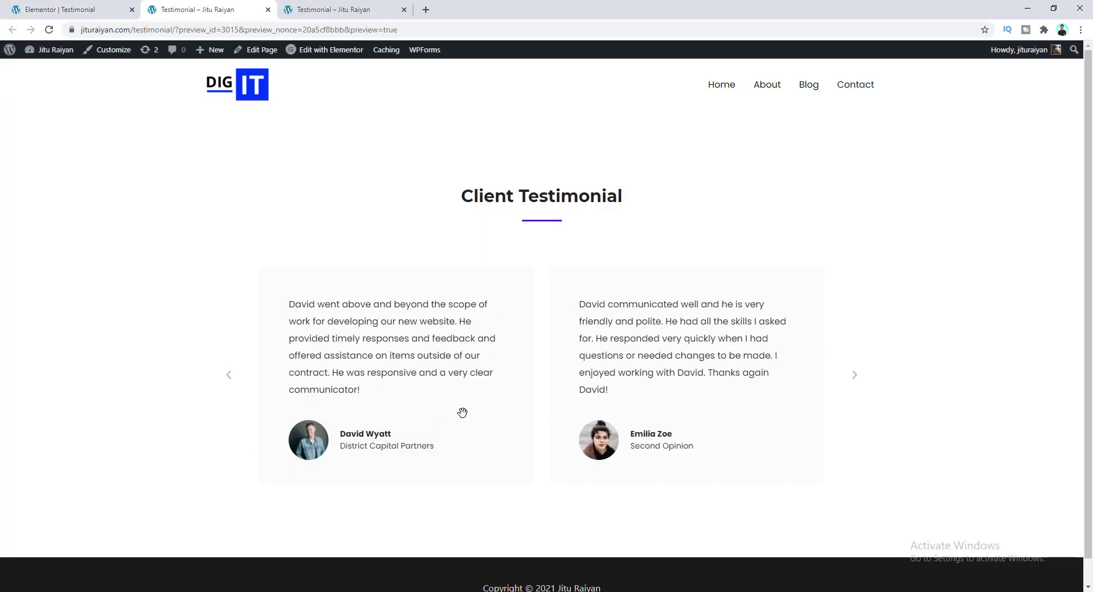
pyautogui.moveTo(727, 356); pyautogui.dragTo(425, 361)
pyautogui.moveTo(648, 369); pyautogui.dragTo(512, 370)
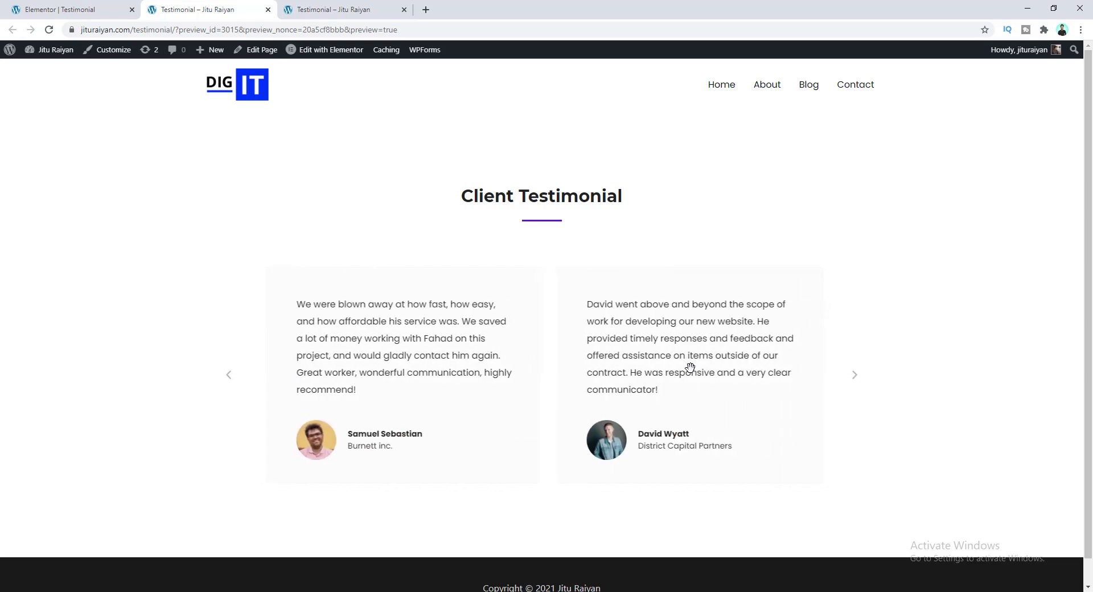
pyautogui.moveTo(689, 364); pyautogui.dragTo(427, 387)
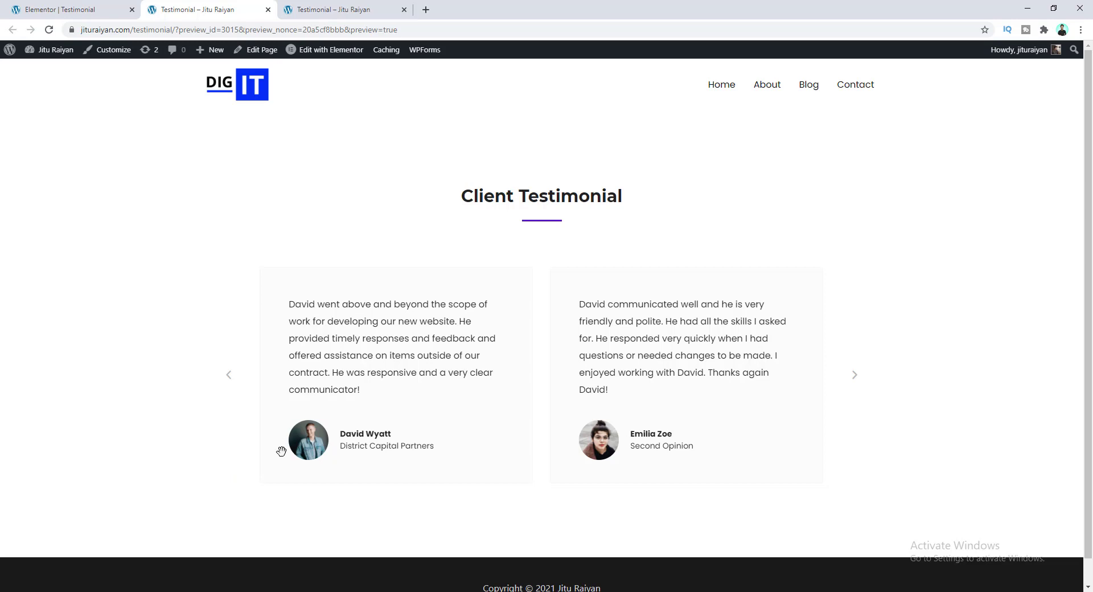
# - Open the first client's photo in a new tab, then return to the editor
pyautogui.rightClick(307, 439)
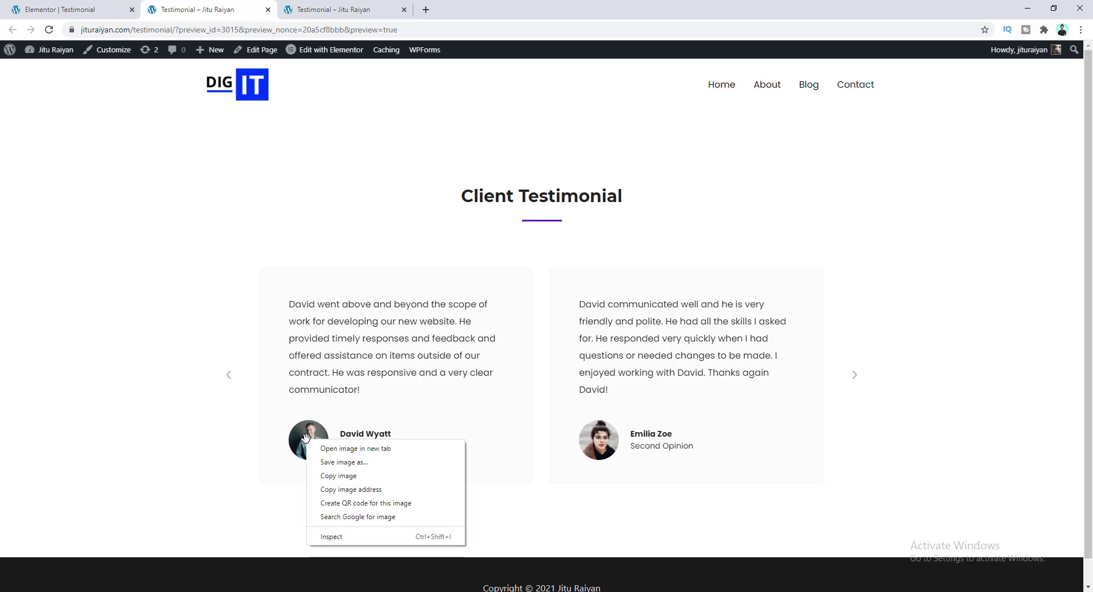
pyautogui.click(323, 449)
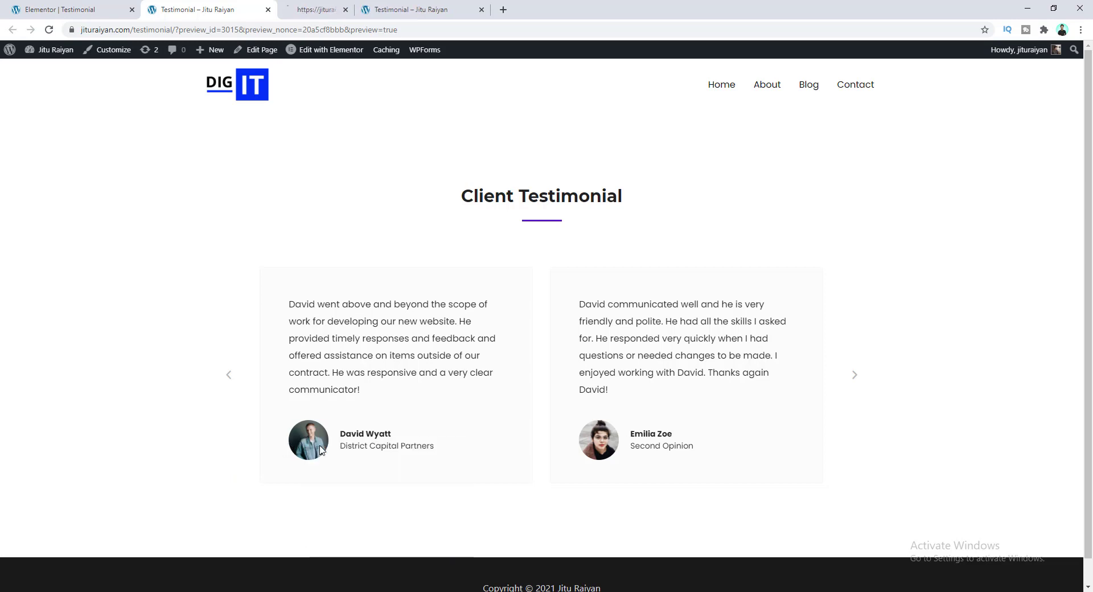
pyautogui.hotkey('ctrl', 'Tab')
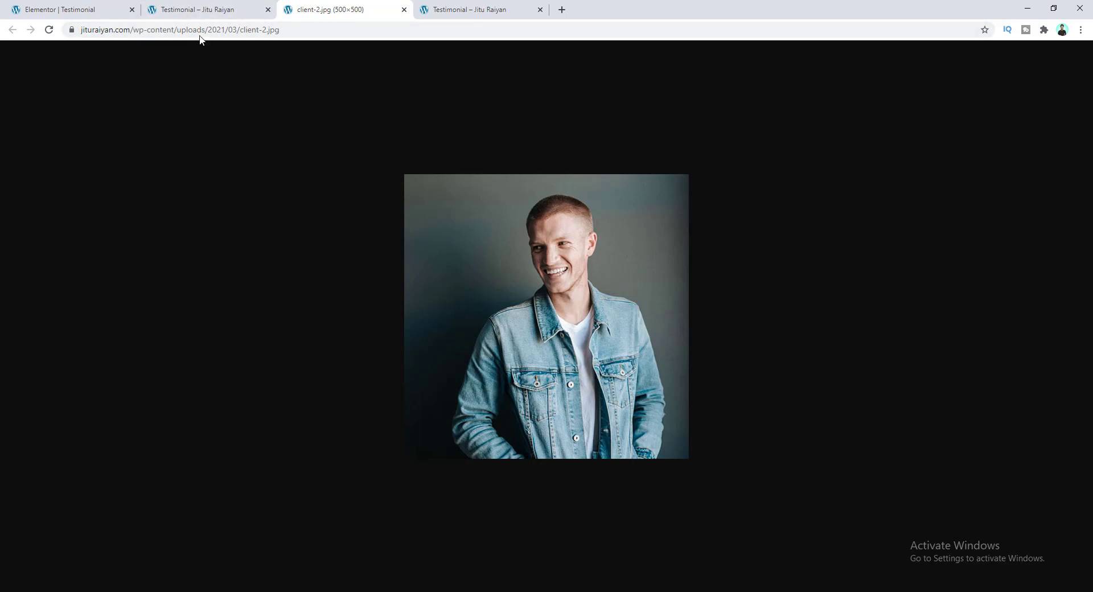
pyautogui.click(199, 10)
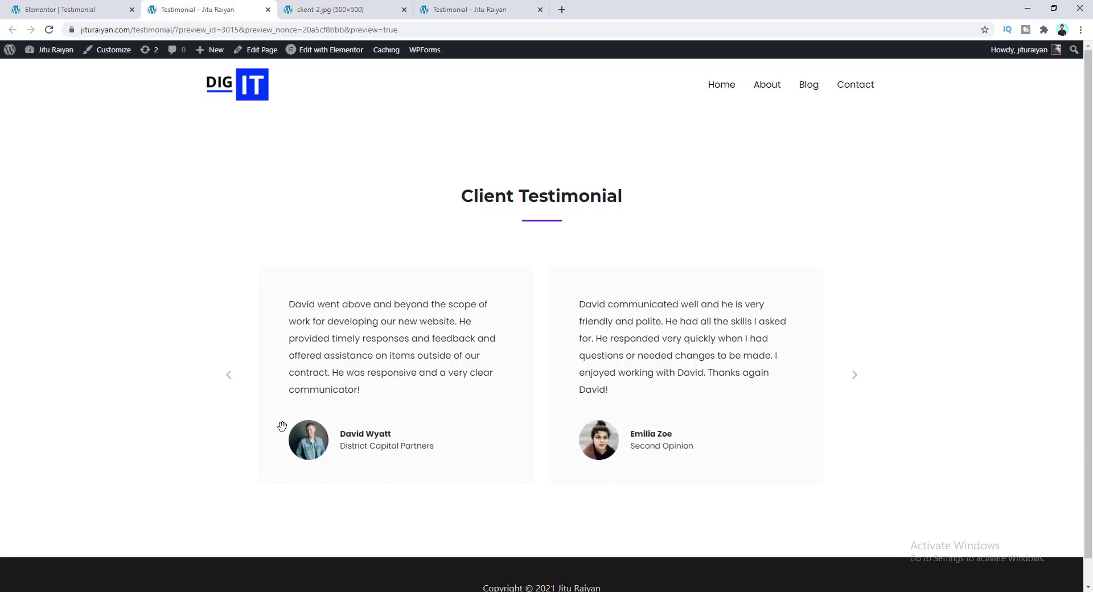
pyautogui.click(45, 3)
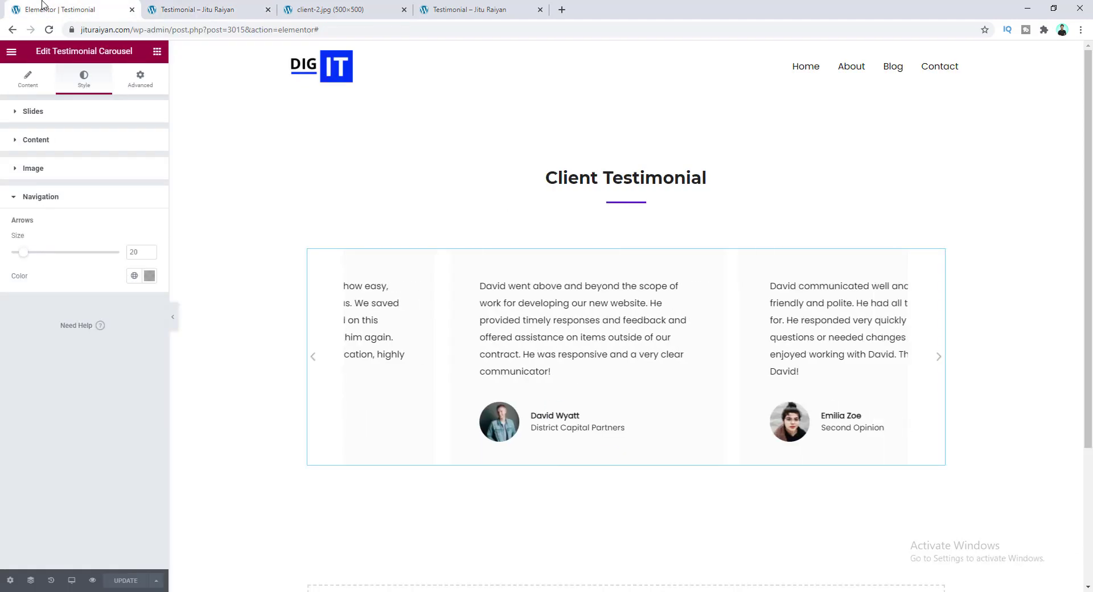
# - Under Additional Options, set the carousel's Image Size to Thumbnail - 150 x 150
pyautogui.click(31, 82)
pyautogui.click(125, 488)
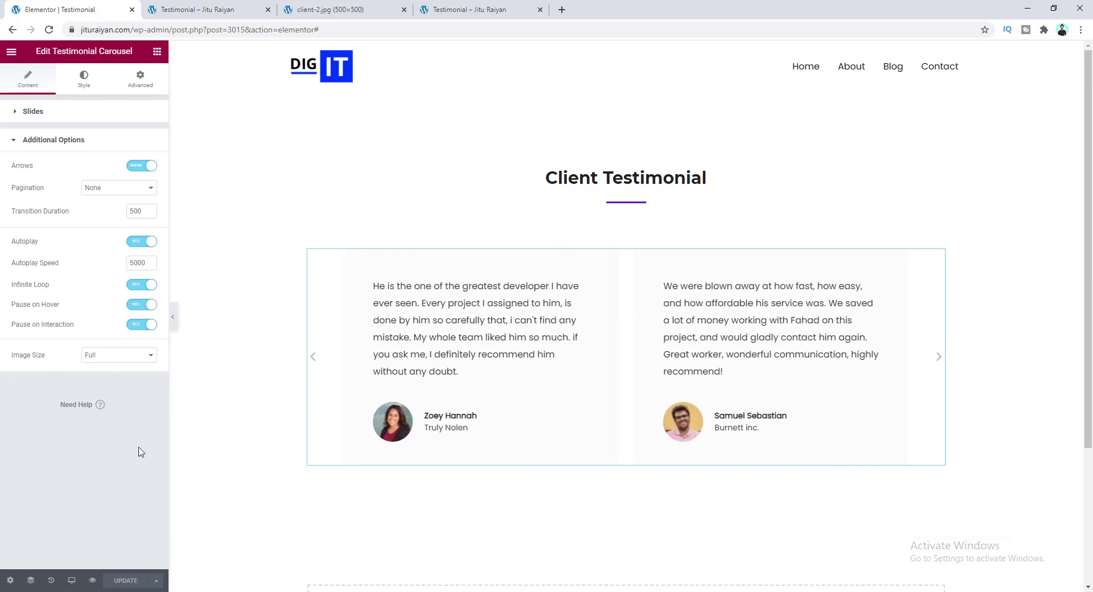
pyautogui.click(117, 359)
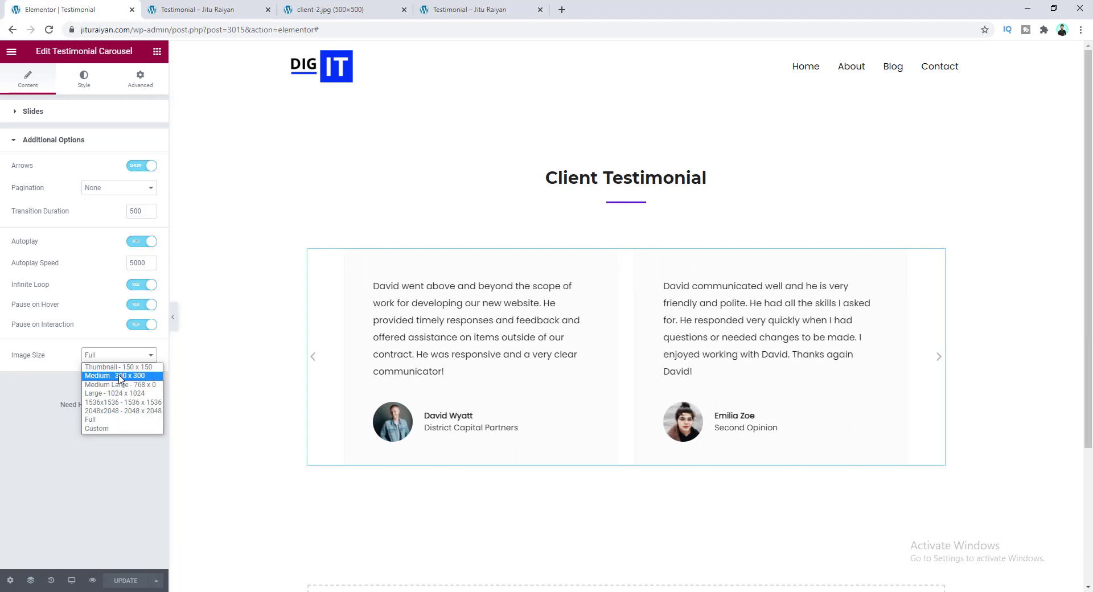
pyautogui.click(141, 368)
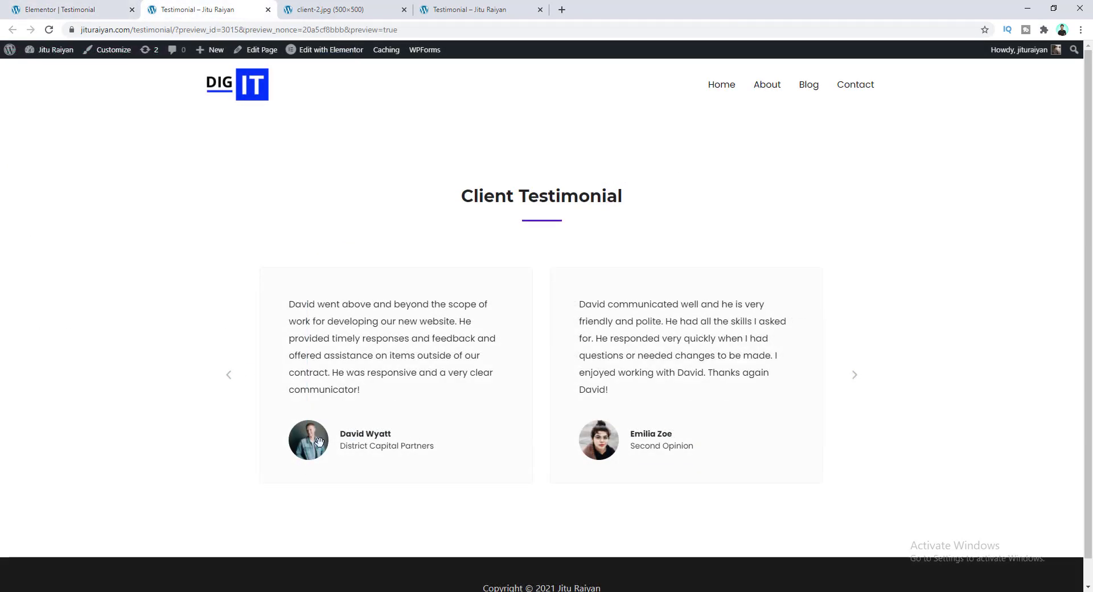
# - Check the first client's photo now opens as the 150x150 file, then return
pyautogui.rightClick(310, 441)
pyautogui.press('Escape')
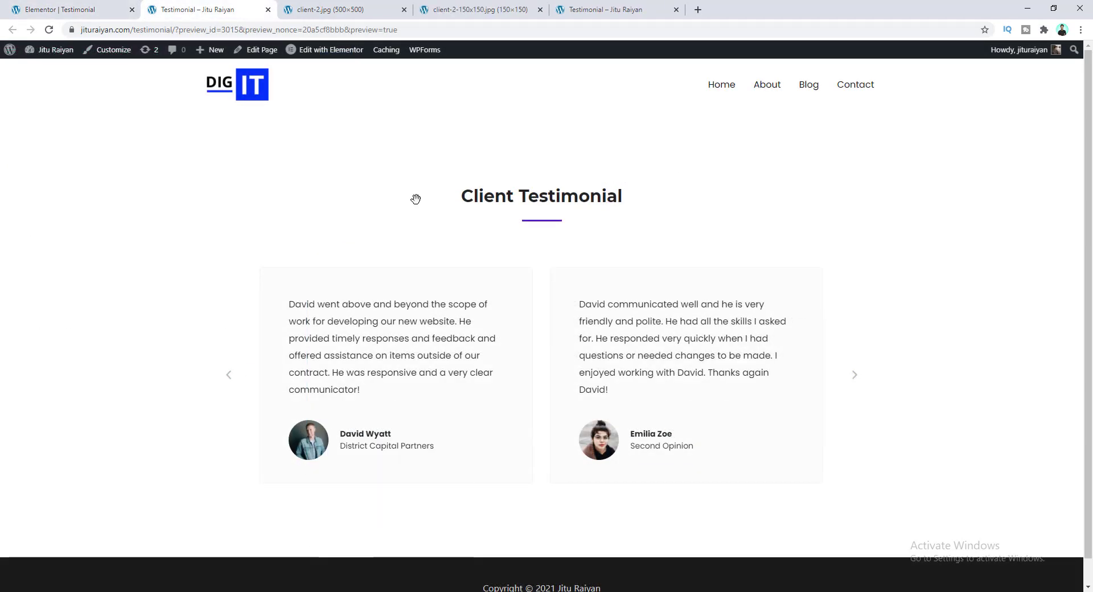
pyautogui.click(505, 8)
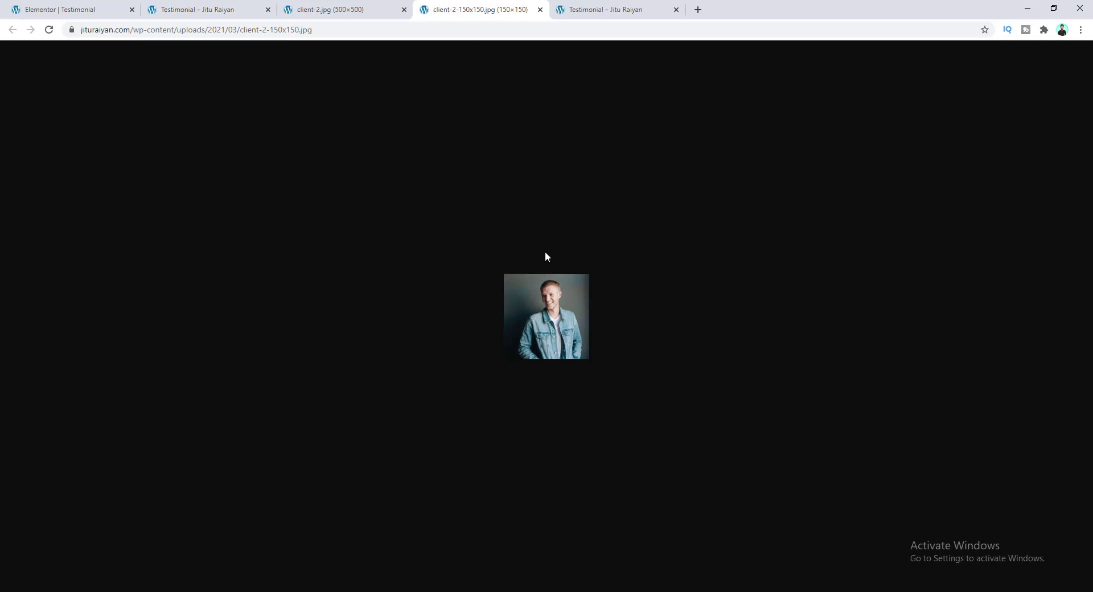
pyautogui.click(202, 8)
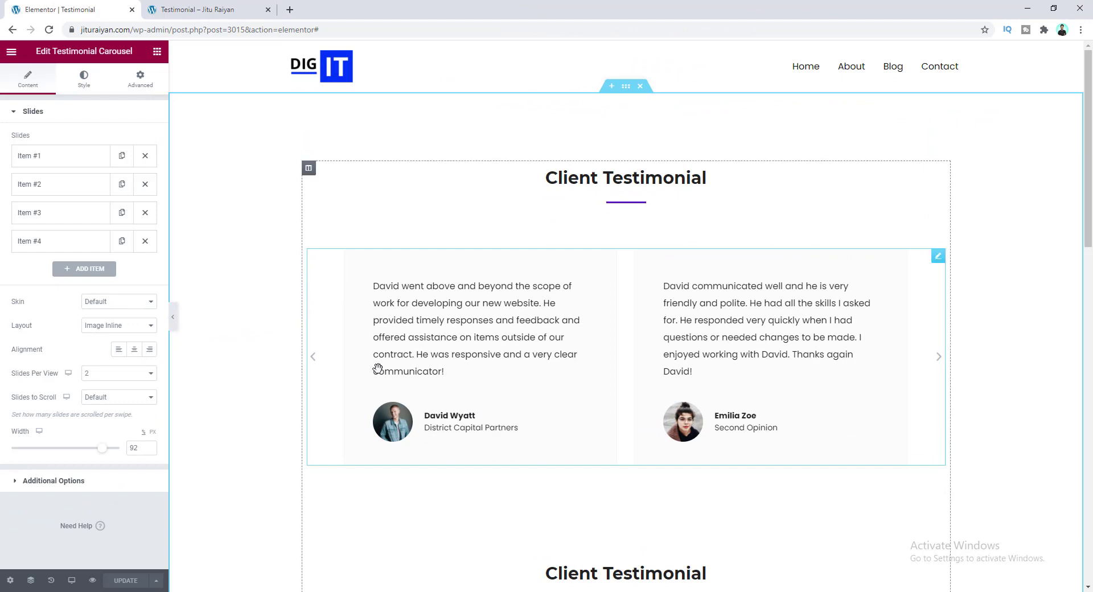
# - Select the second, centred image-above slider and page through its slides with the dots
pyautogui.scroll(-7, 379, 368)
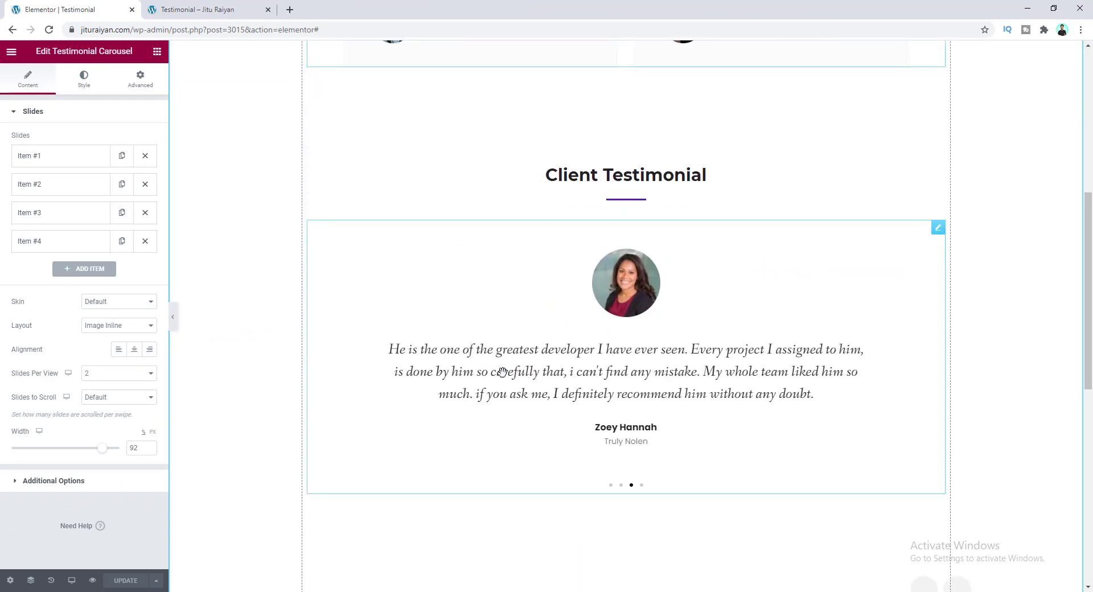
pyautogui.click(543, 353)
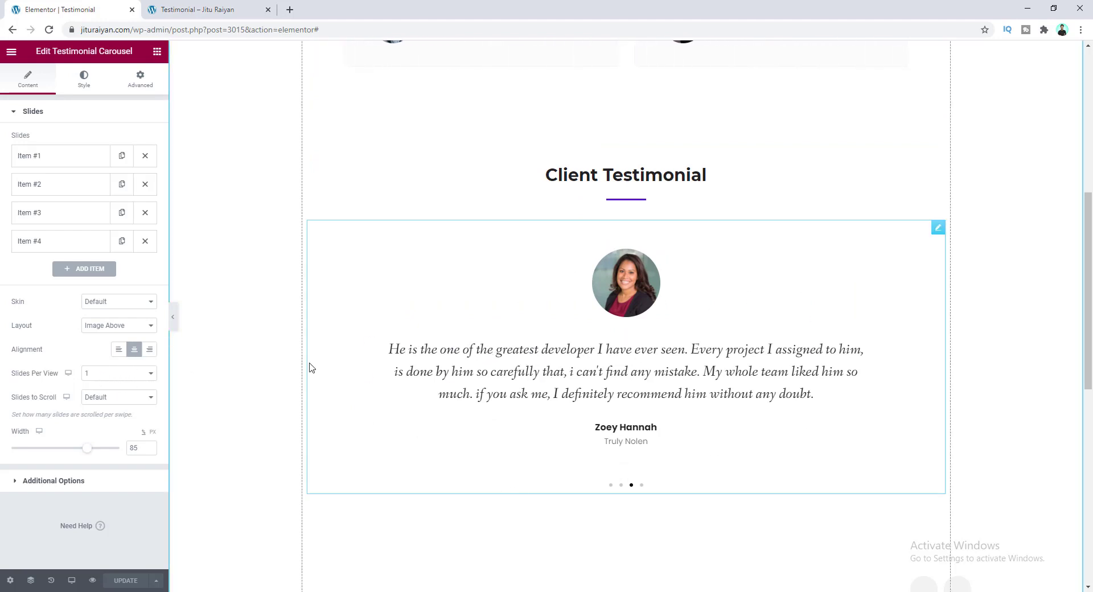
pyautogui.click(622, 485)
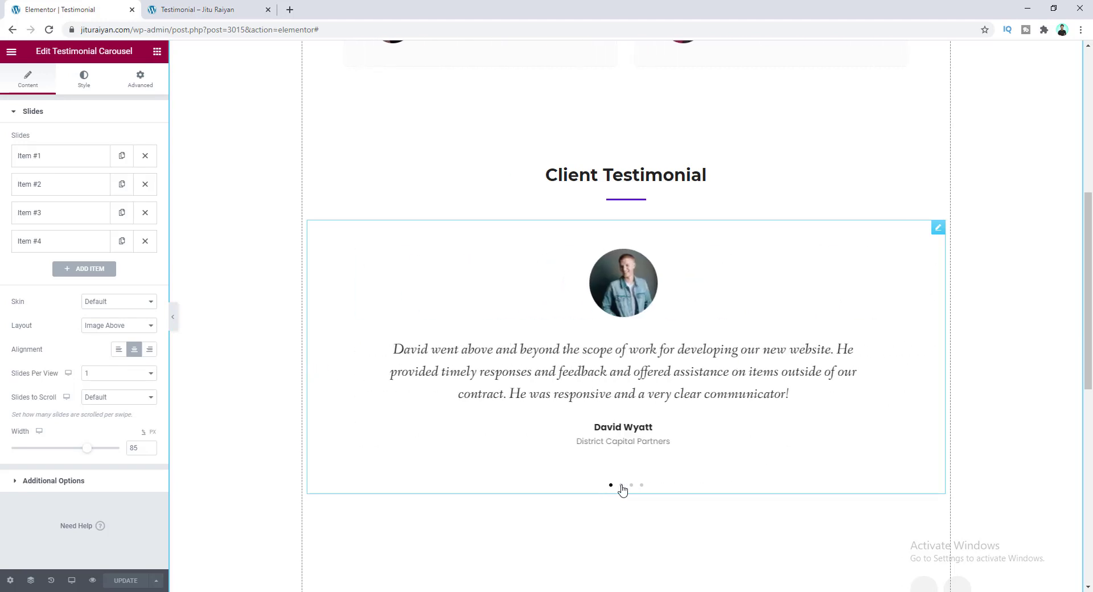
pyautogui.click(642, 486)
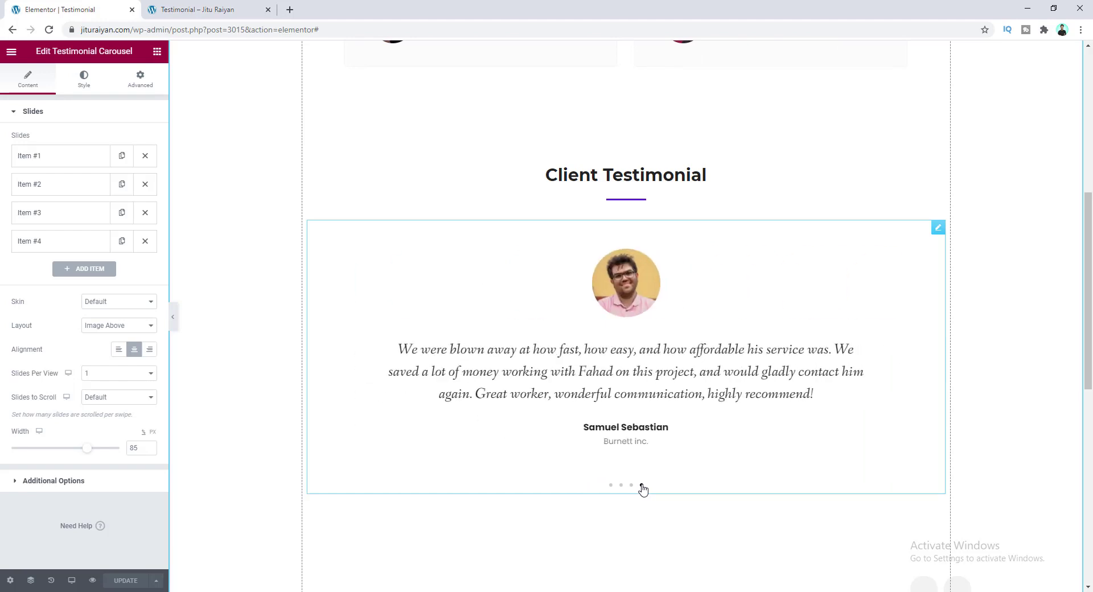
pyautogui.scroll(1, 673, 366)
pyautogui.scroll(-6, 608, 415)
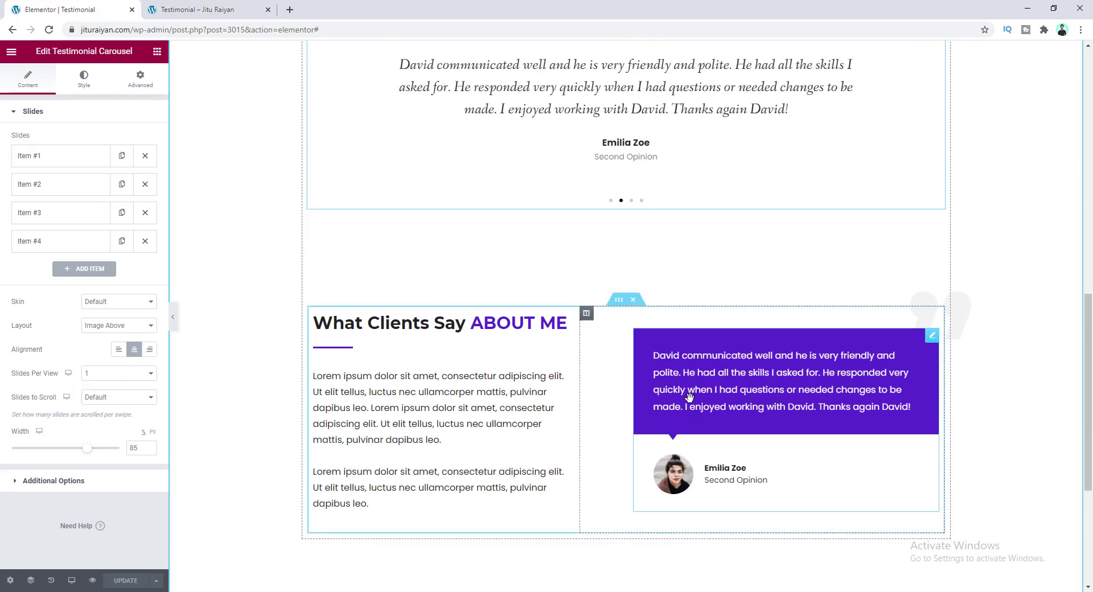
# - Select the purple testimonial, keep the Bubble skin, and expand its Bubble style section
pyautogui.click(689, 397)
pyautogui.click(113, 307)
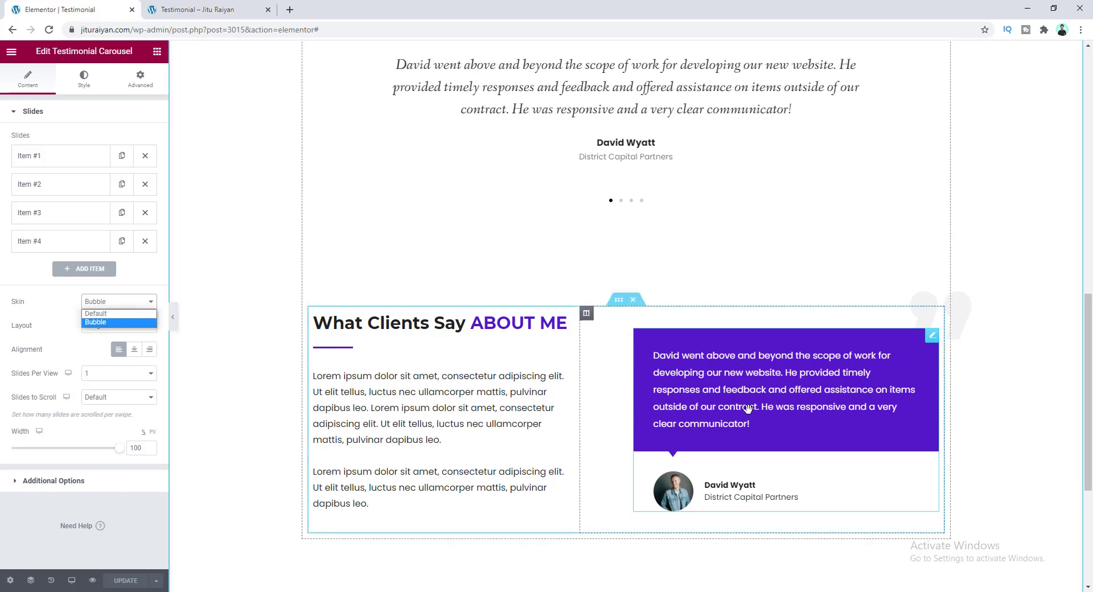
pyautogui.click(87, 77)
pyautogui.click(86, 78)
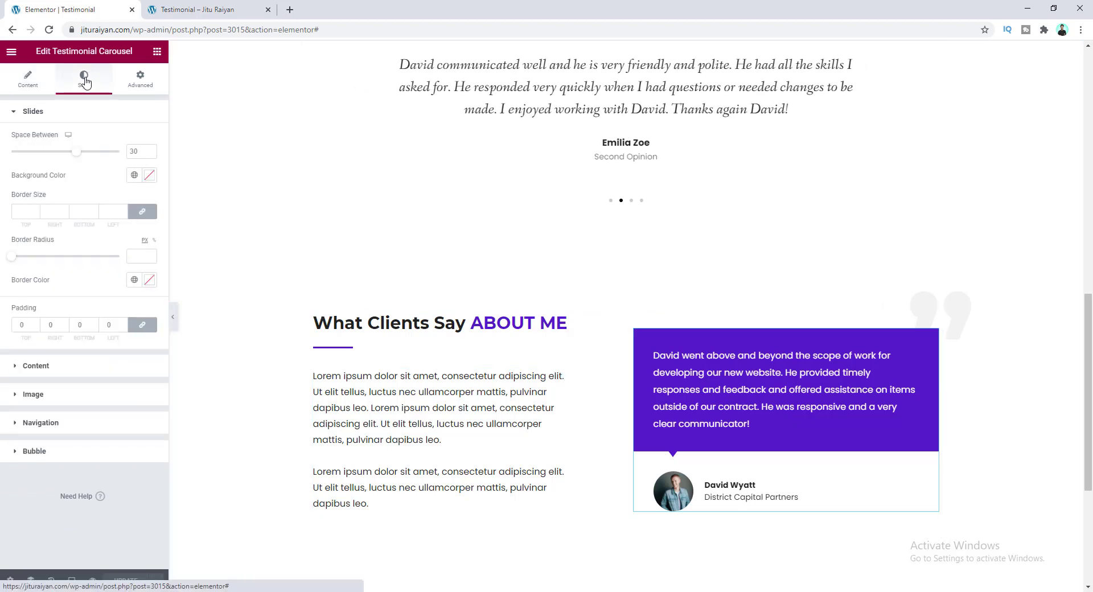
pyautogui.click(91, 454)
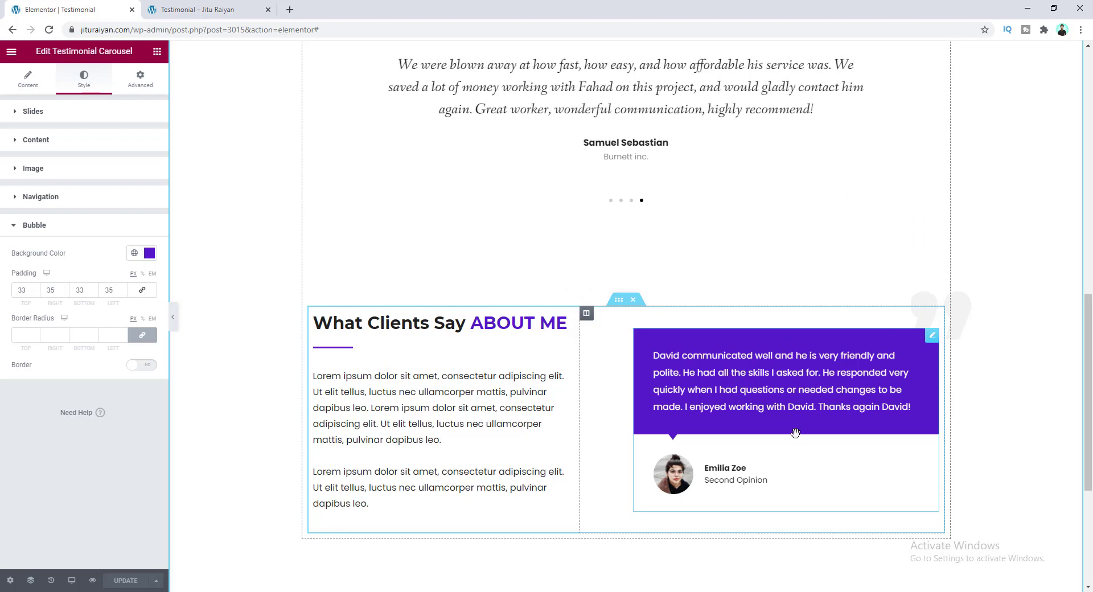
# - Inspect the quote-mark heading's title, 250 px Montserrat typography and Advanced positioning settings
pyautogui.click(961, 304)
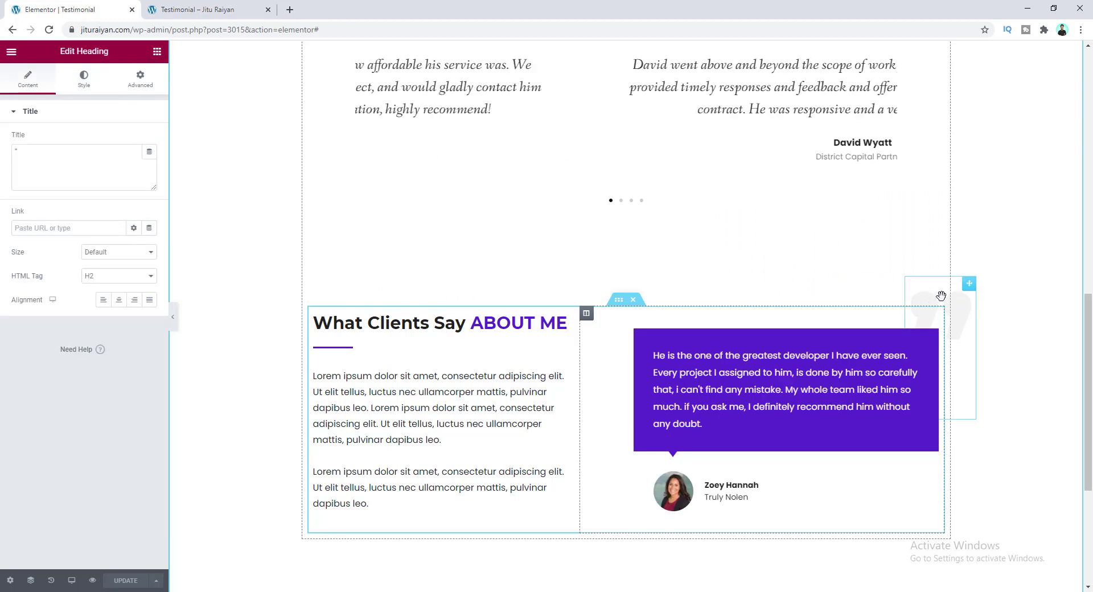
pyautogui.moveTo(28, 152); pyautogui.dragTo(17, 152)
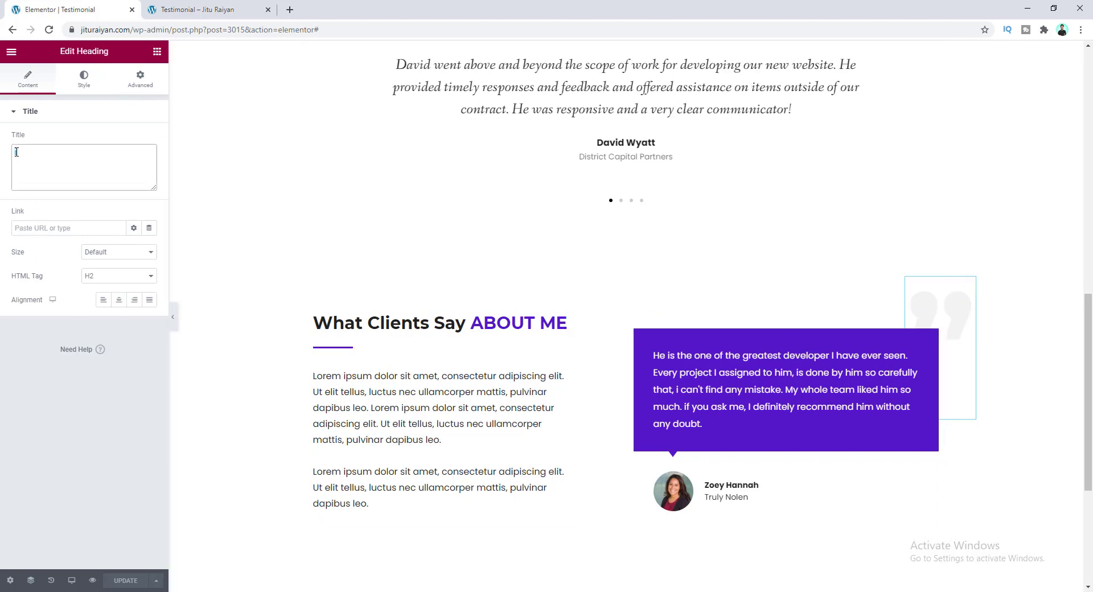
pyautogui.click(84, 79)
pyautogui.click(149, 163)
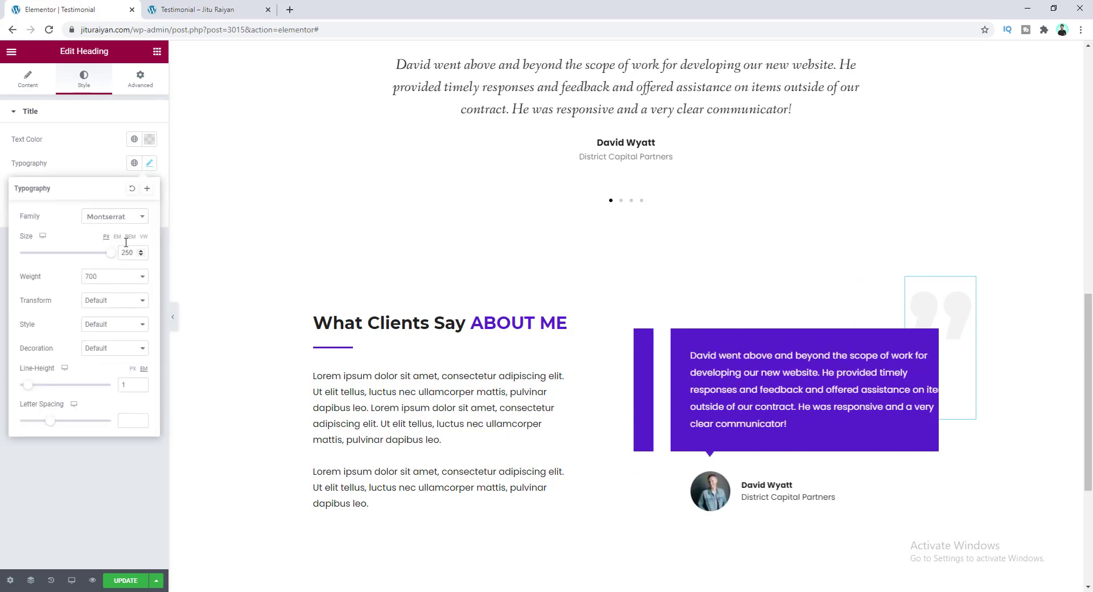
pyautogui.click(127, 100)
pyautogui.click(139, 90)
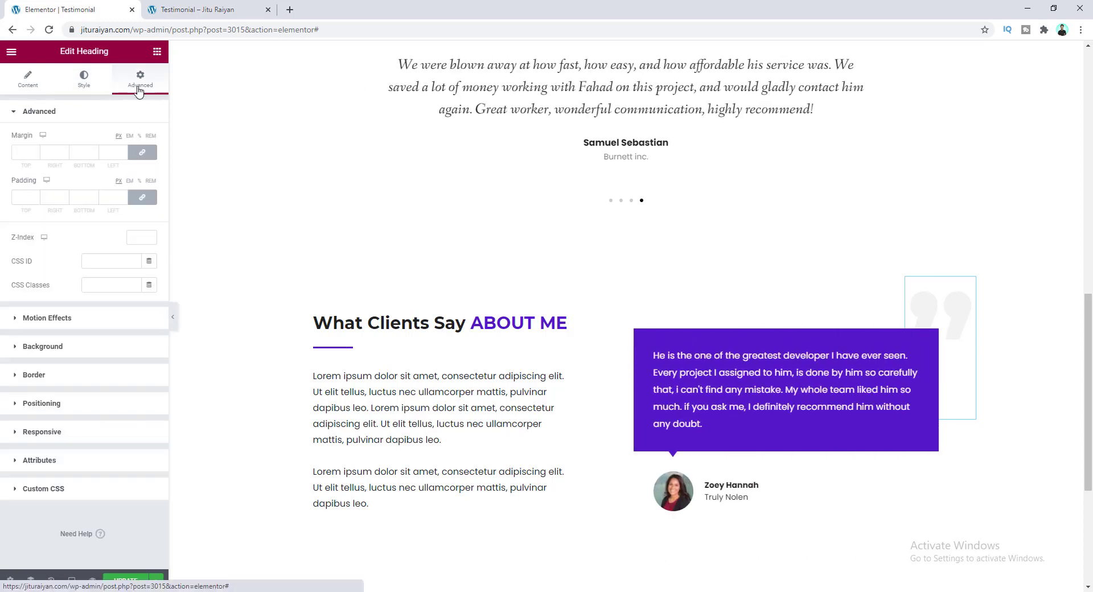
pyautogui.click(86, 407)
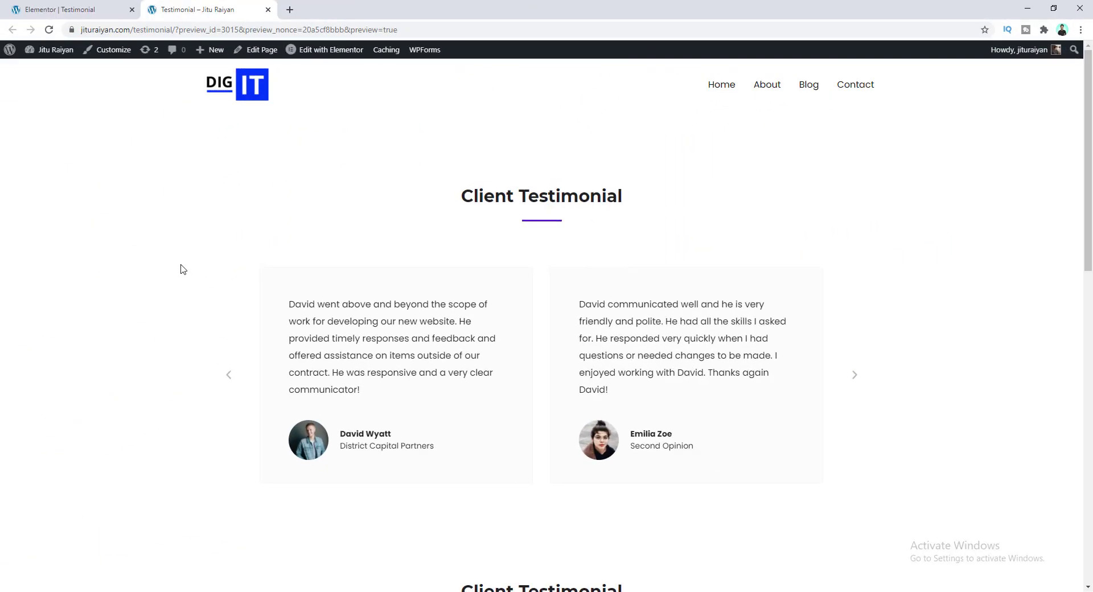
pyautogui.scroll(-15, 302, 270)
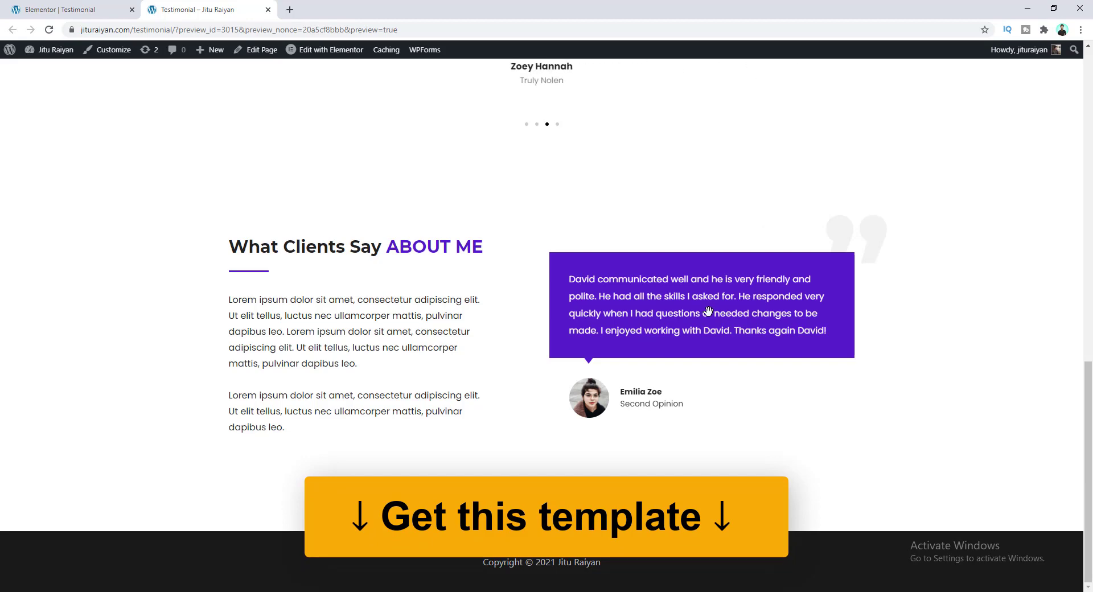
pyautogui.scroll(10, 707, 310)
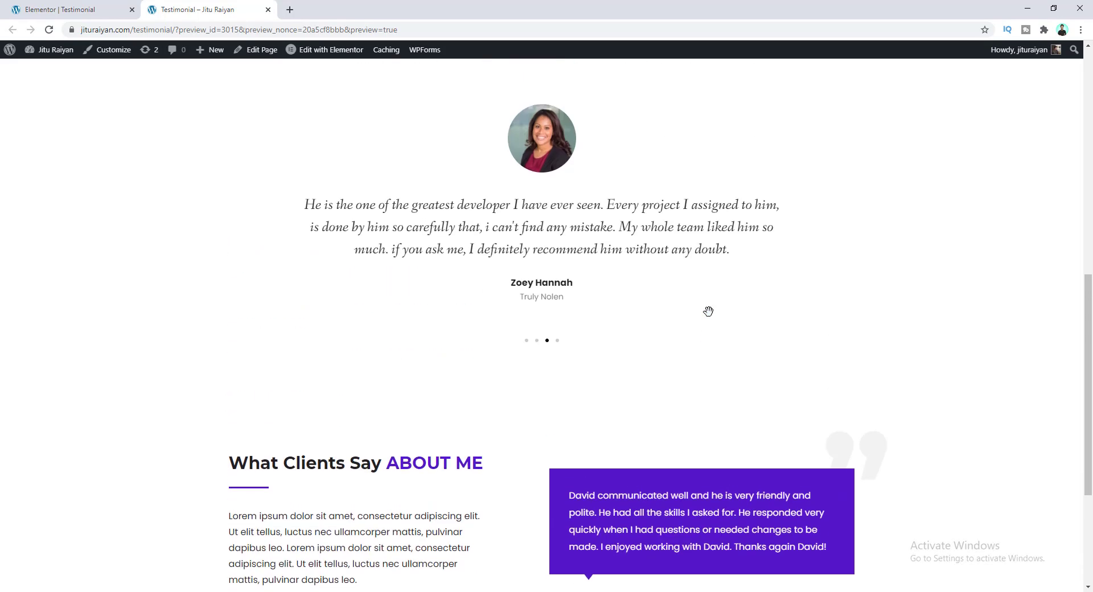